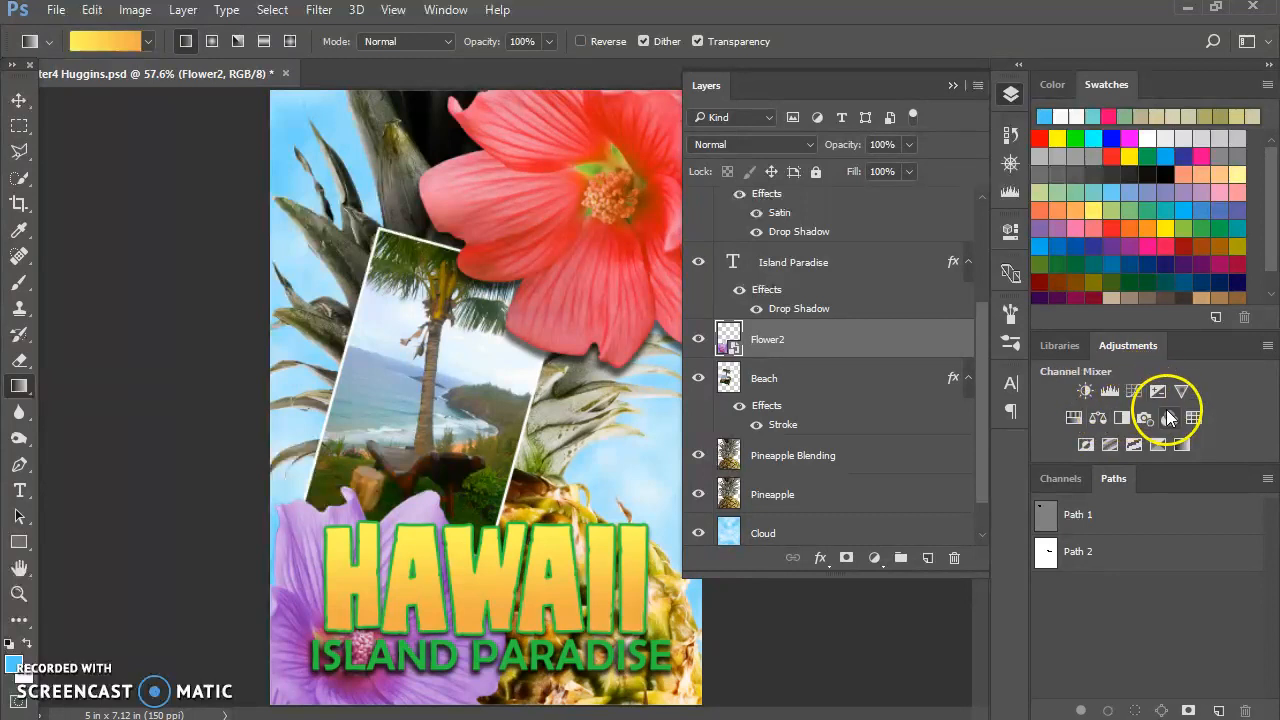
Step: Add a Hue/Saturation adjustment above the Flower2 layer with hue 43 and saturation 19, then return to the layer list
left_click(1075, 420)
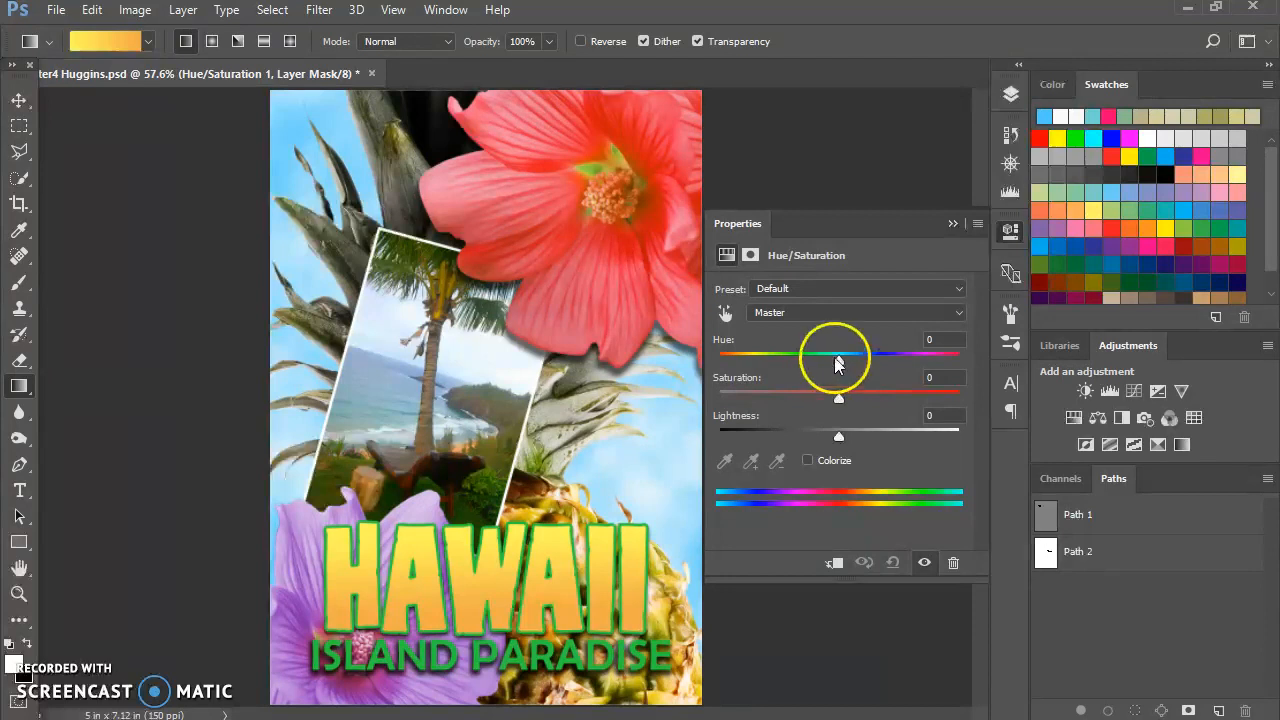
left_click(920, 341)
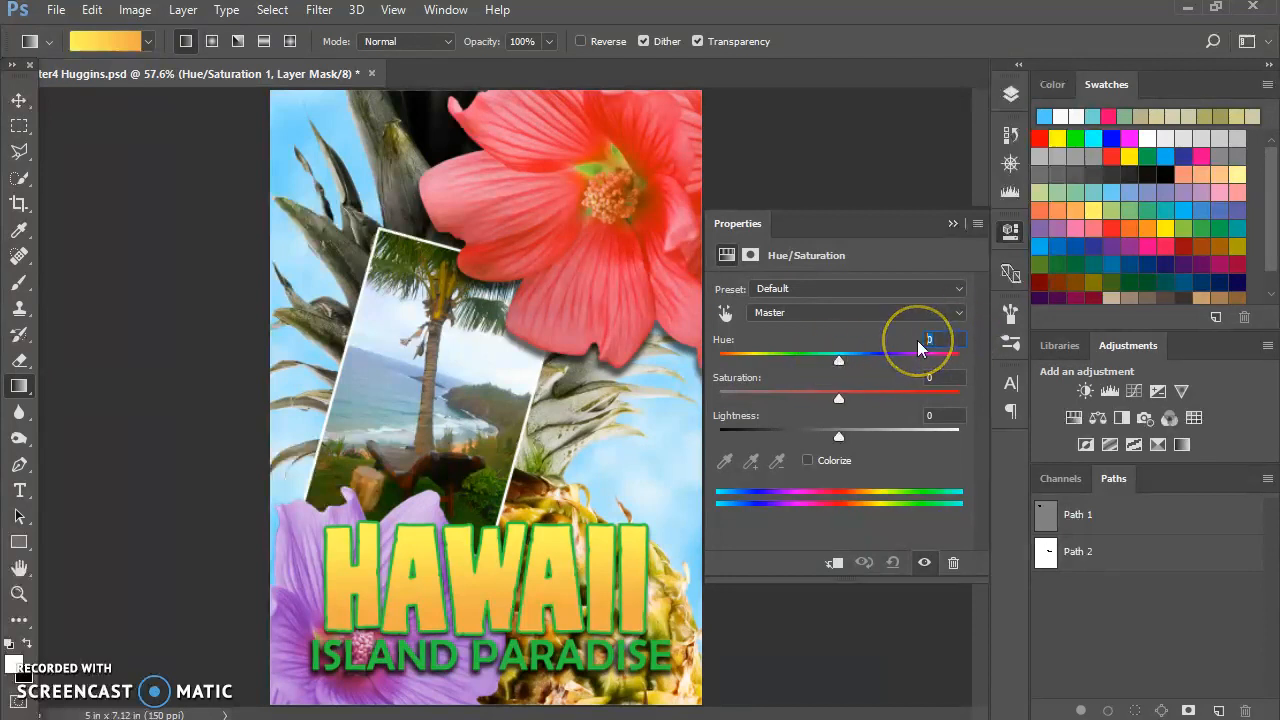
type("43")
left_click(943, 378)
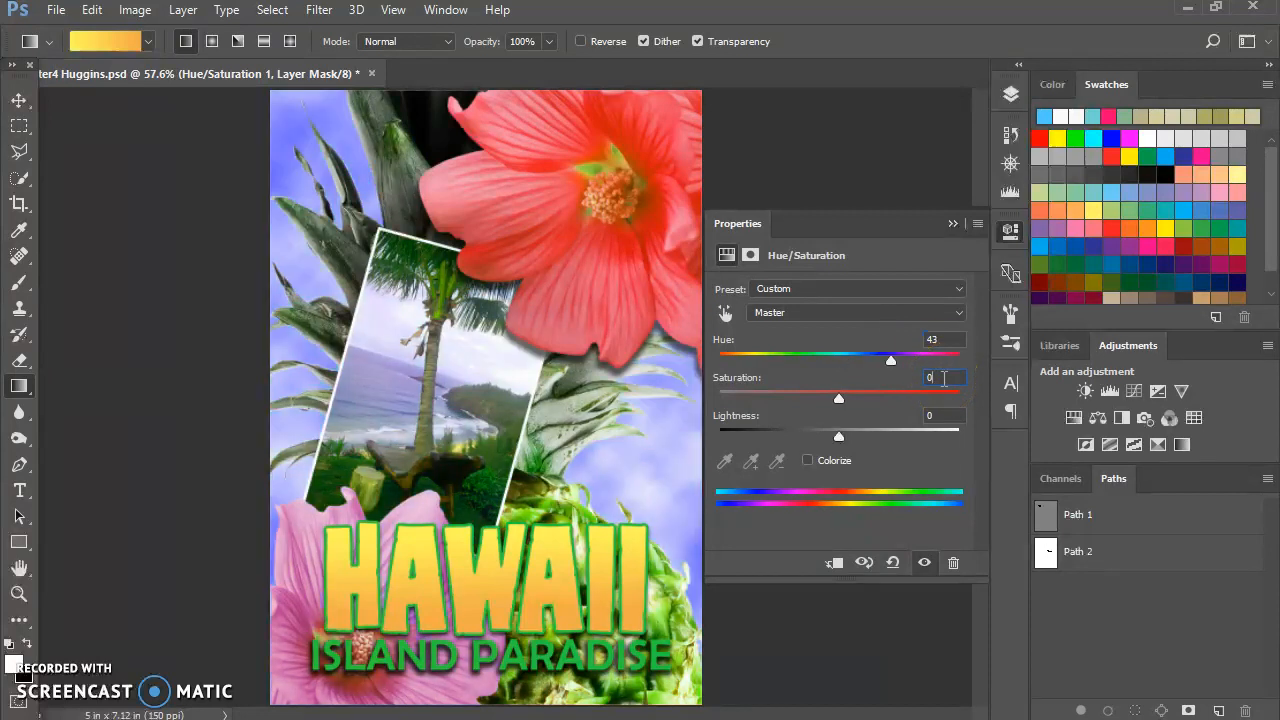
type("19")
left_click(958, 403)
left_click(940, 417)
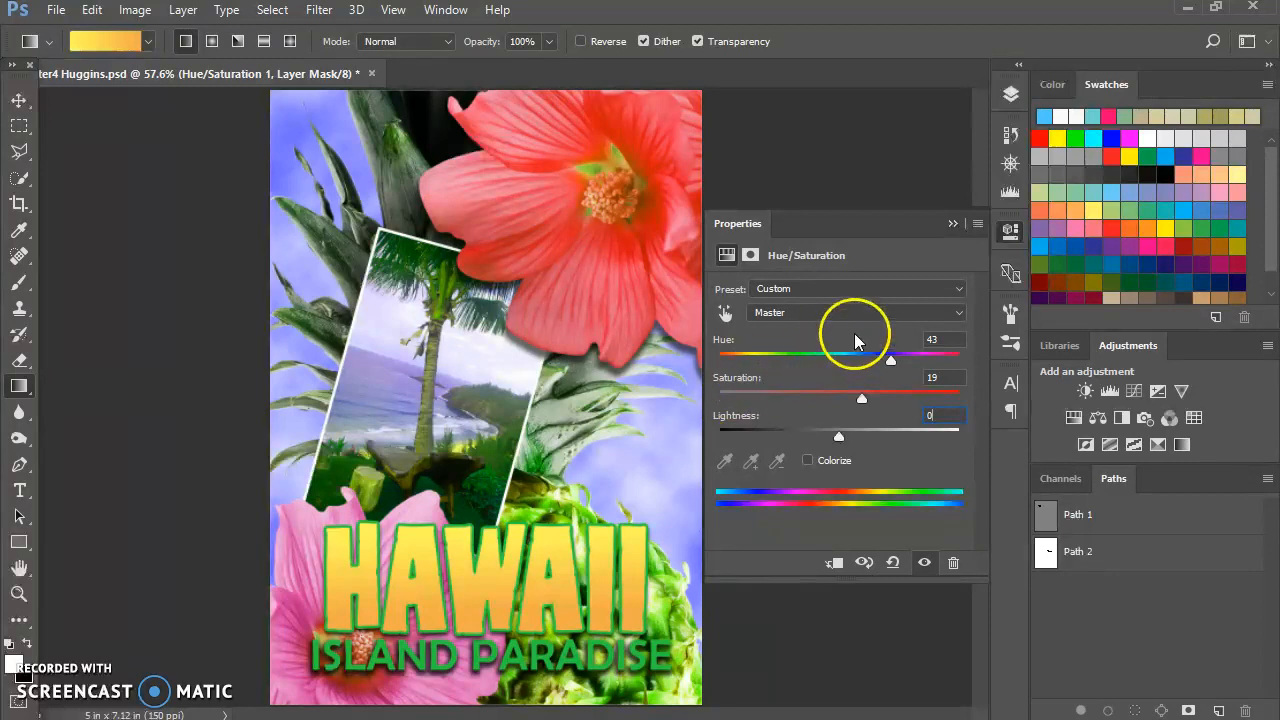
left_click(952, 226)
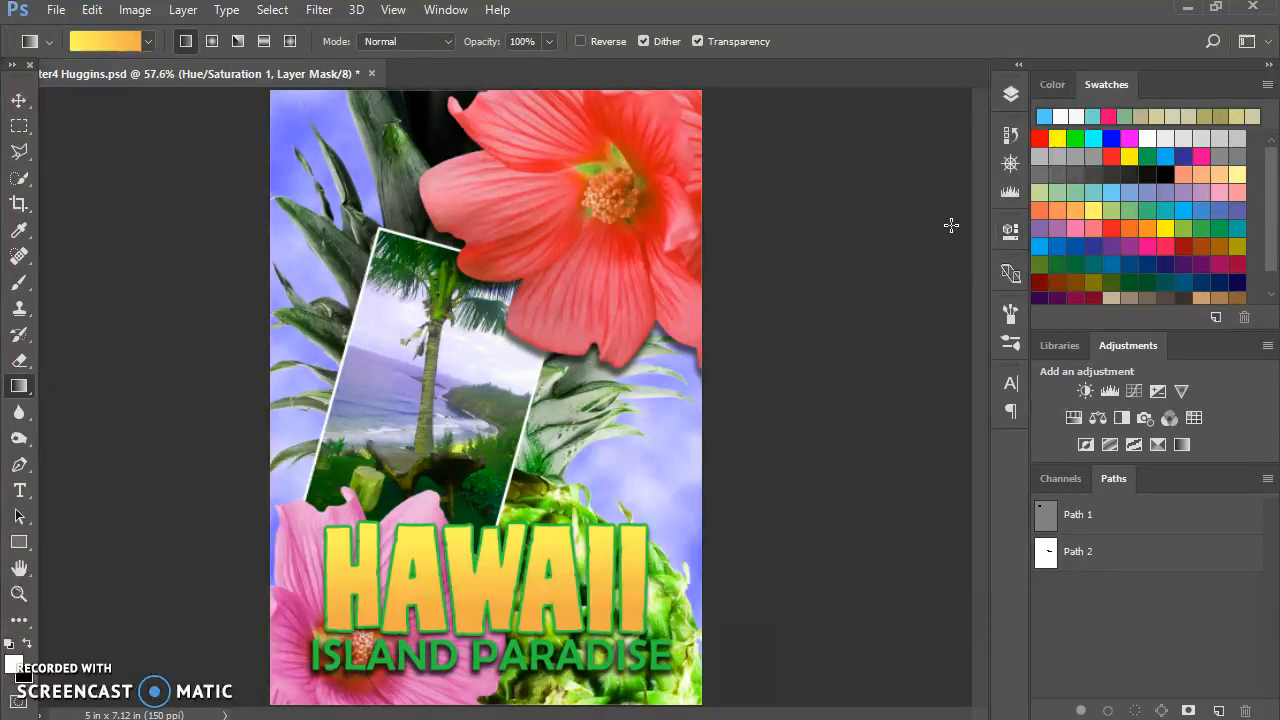
left_click(1010, 96)
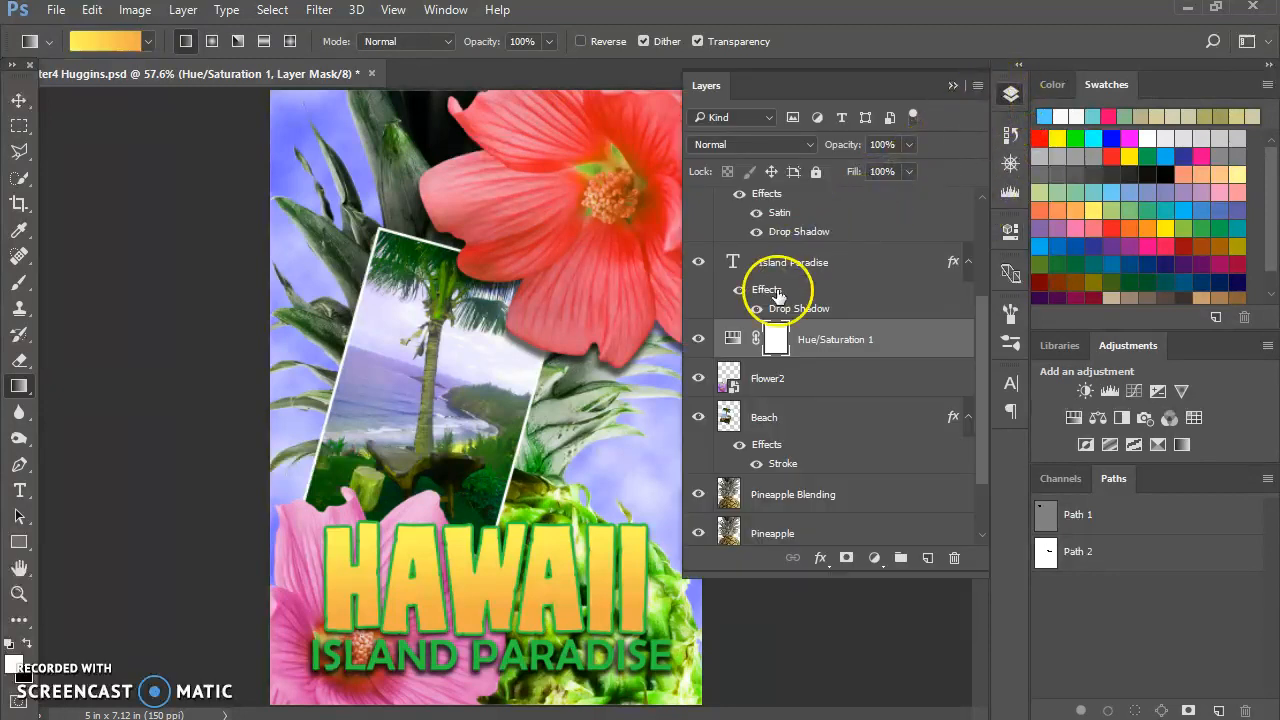
left_click(737, 340)
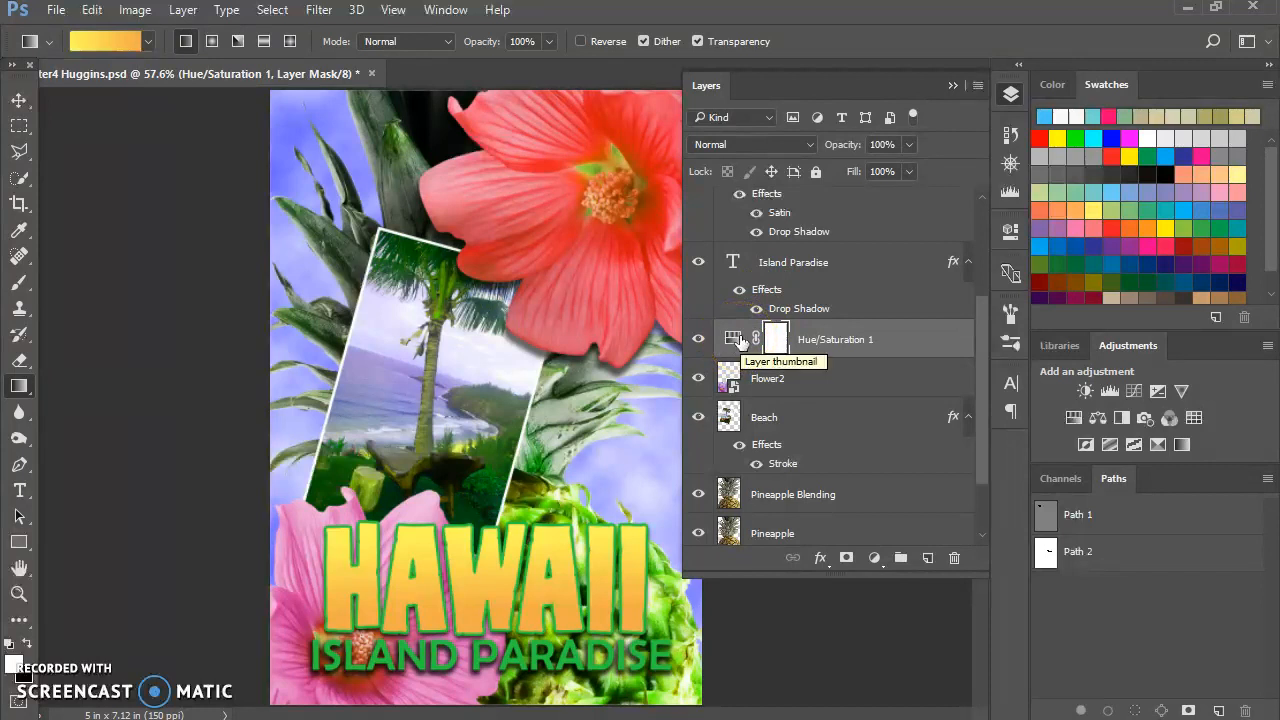
right_click(736, 339)
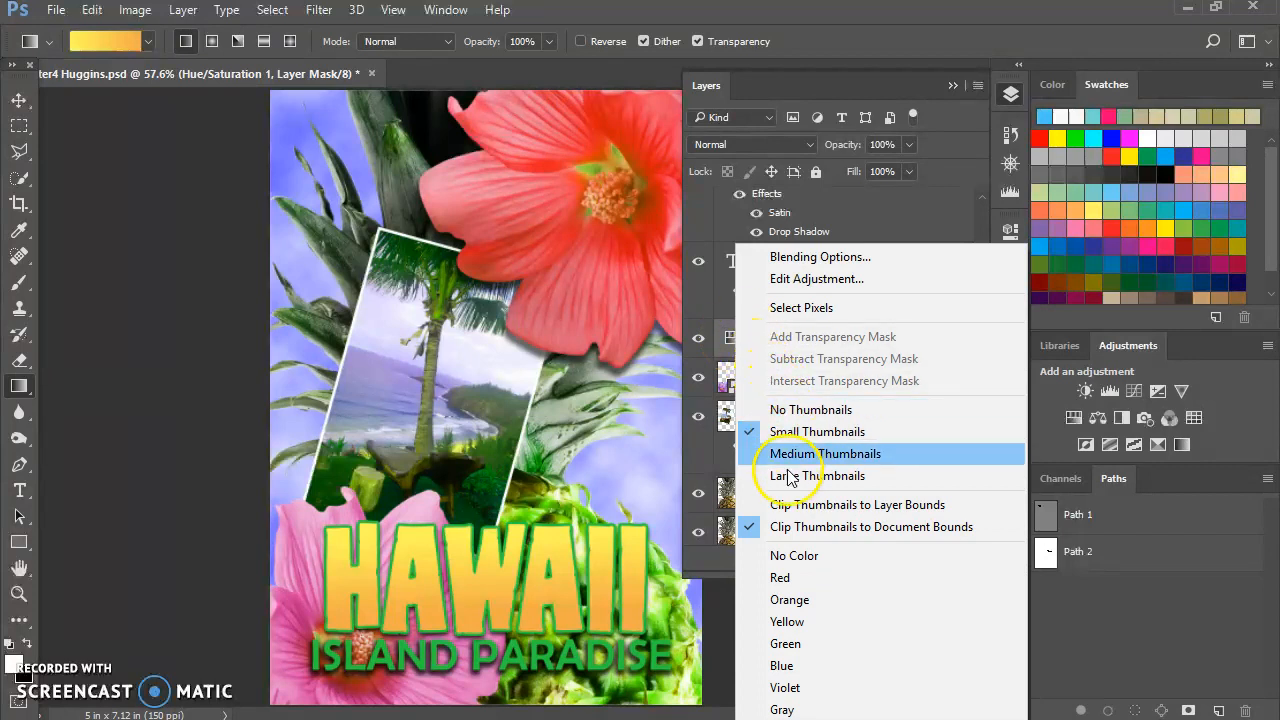
left_click(709, 312)
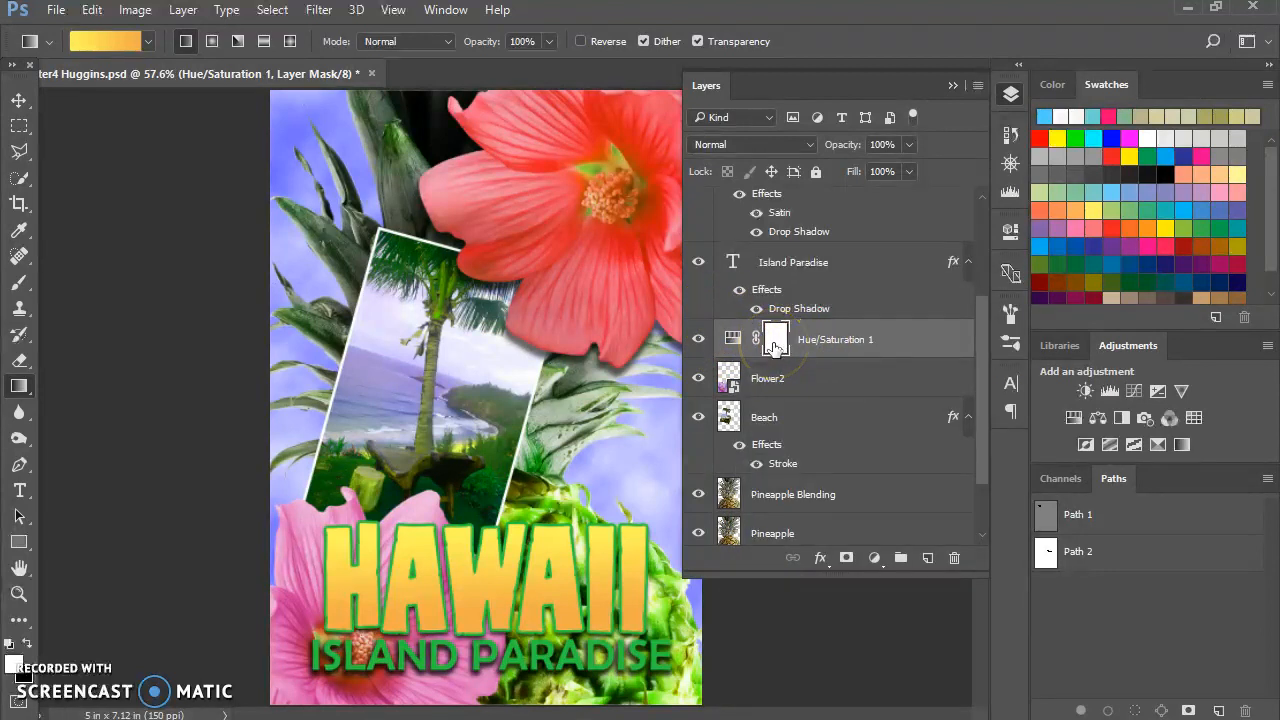
right_click(775, 344)
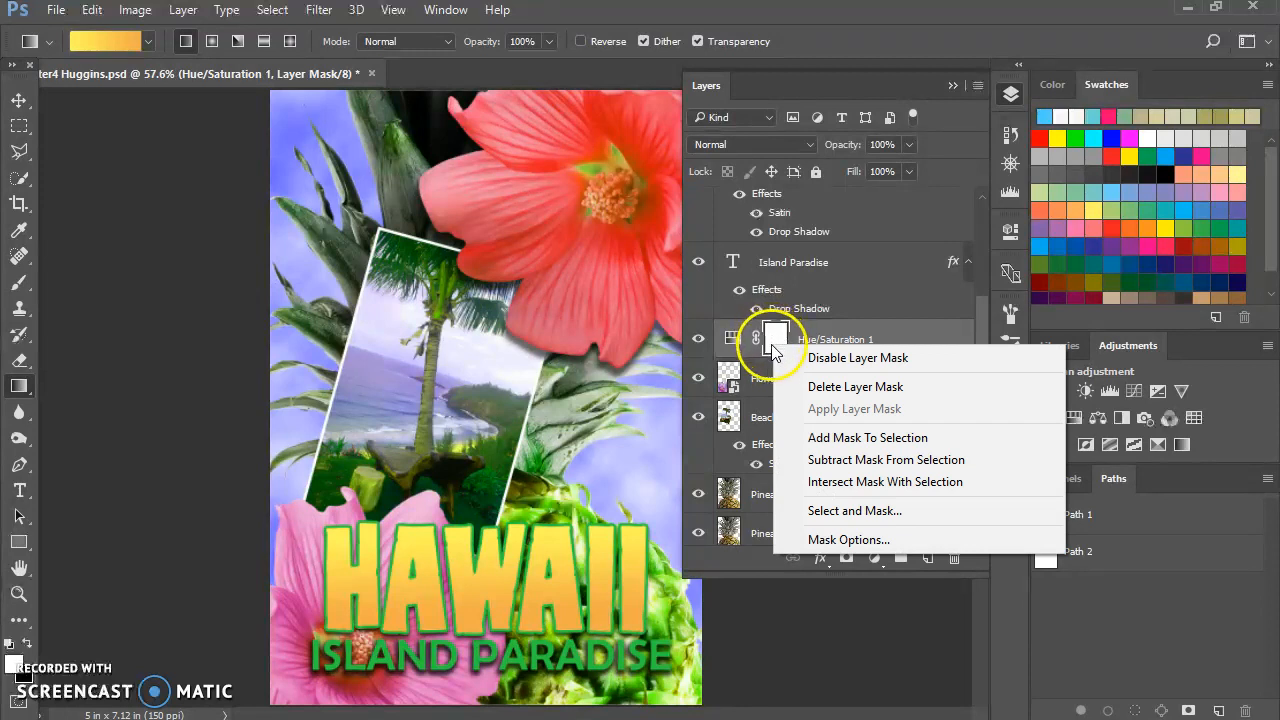
left_click(908, 333)
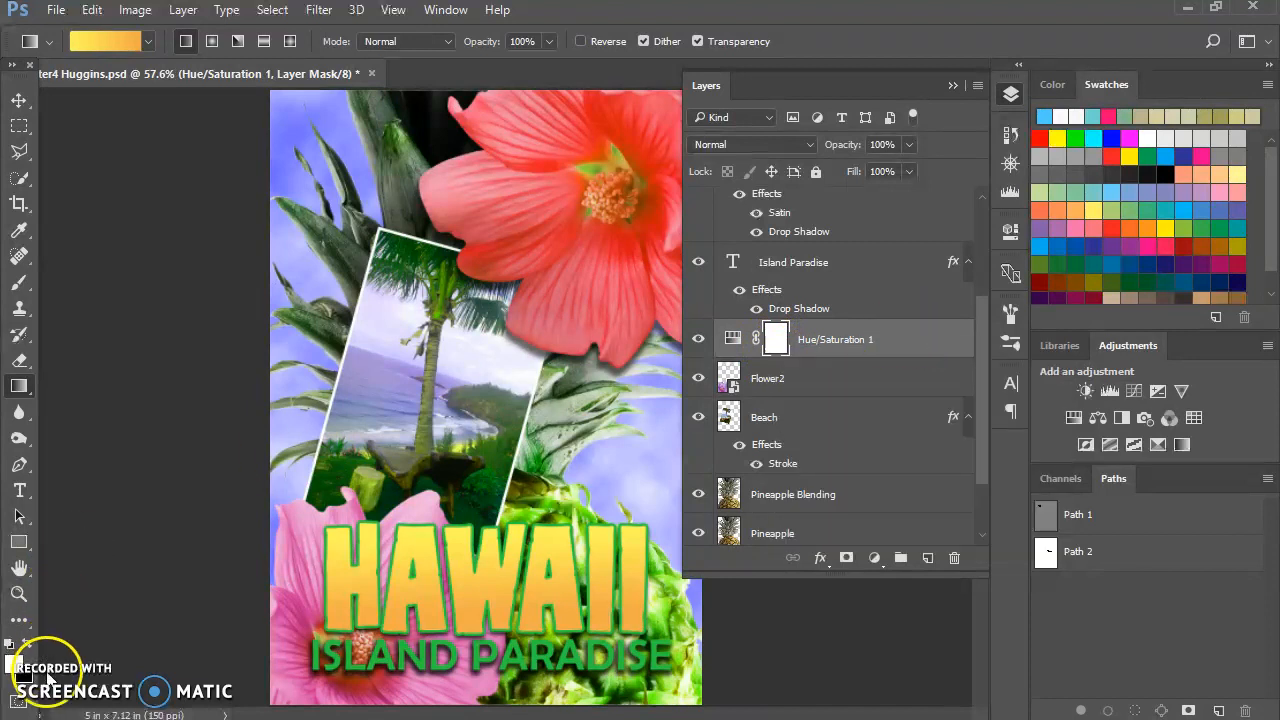
right_click(903, 343)
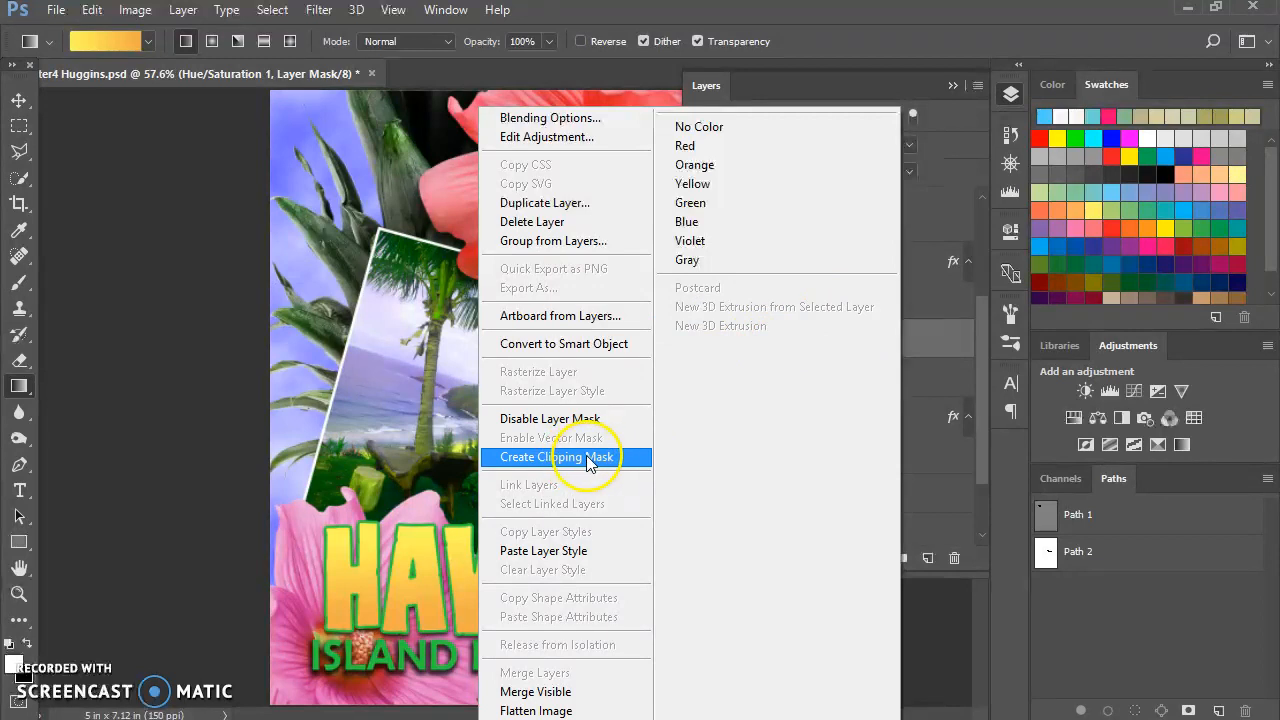
left_click(938, 332)
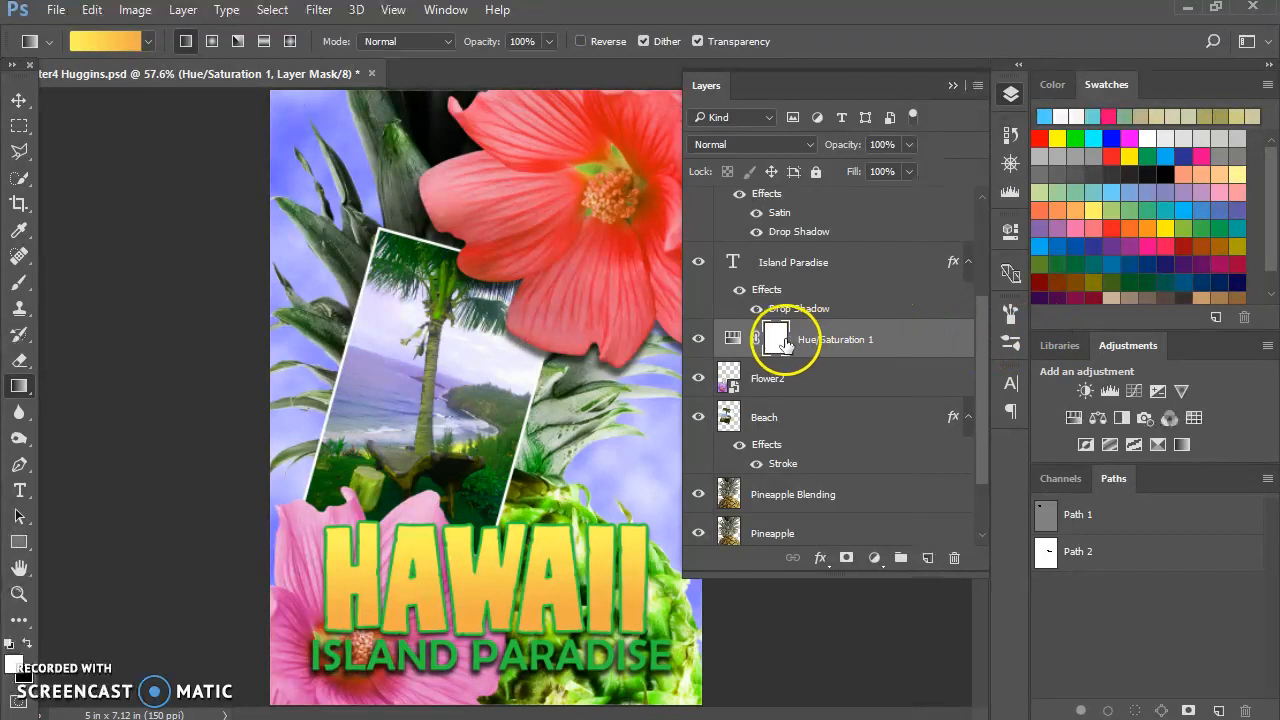
Step: Clip the Hue/Saturation 1 adjustment layer to the Flower2 layer with a clipping mask
right_click(908, 342)
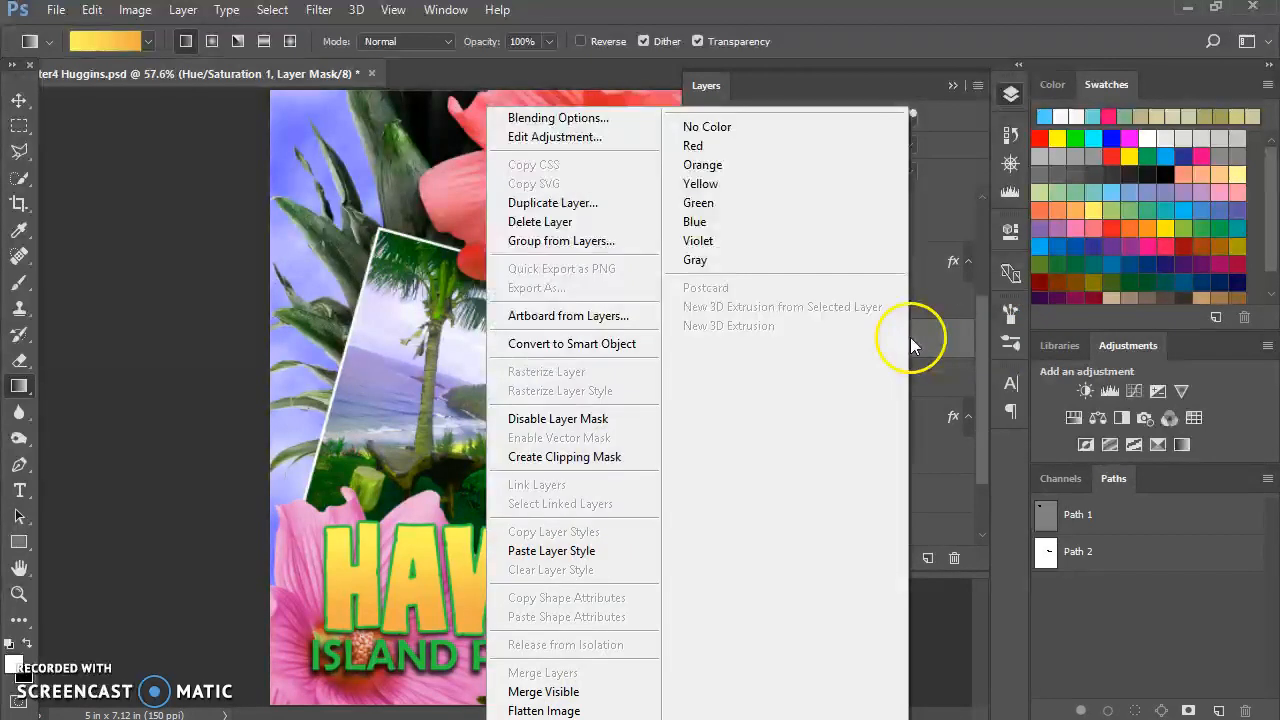
left_click(618, 457)
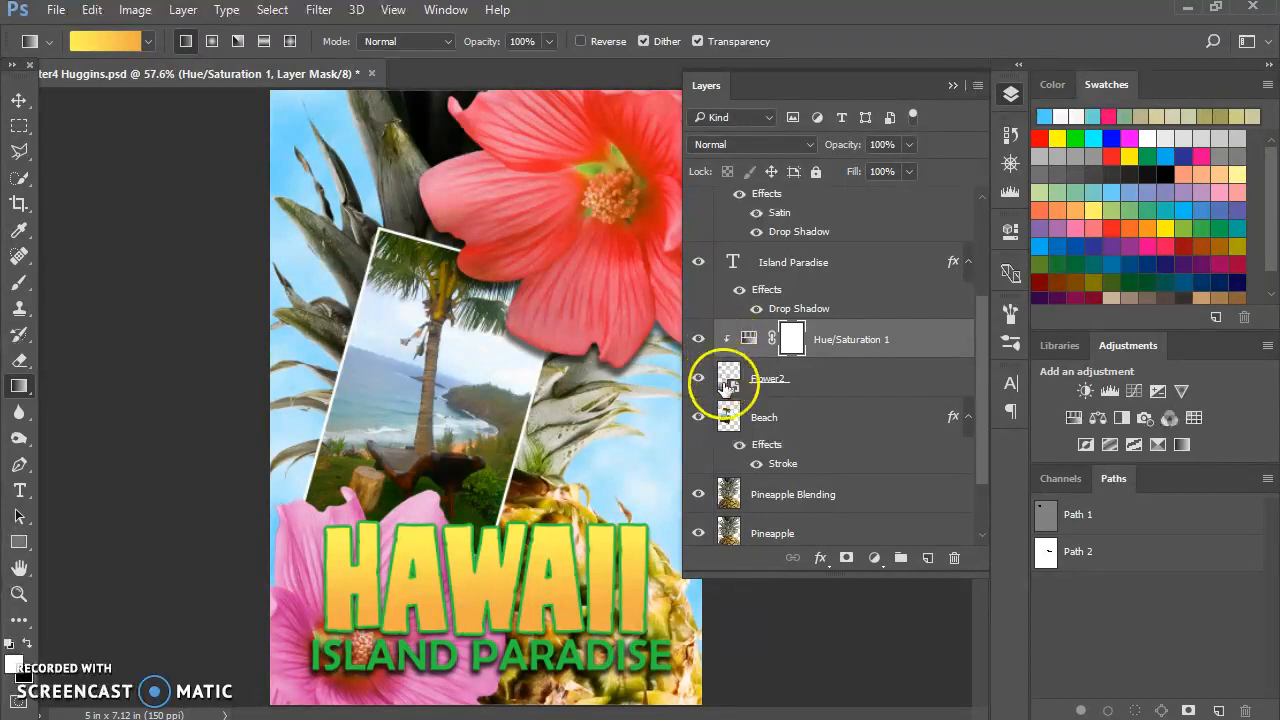
left_click(726, 378)
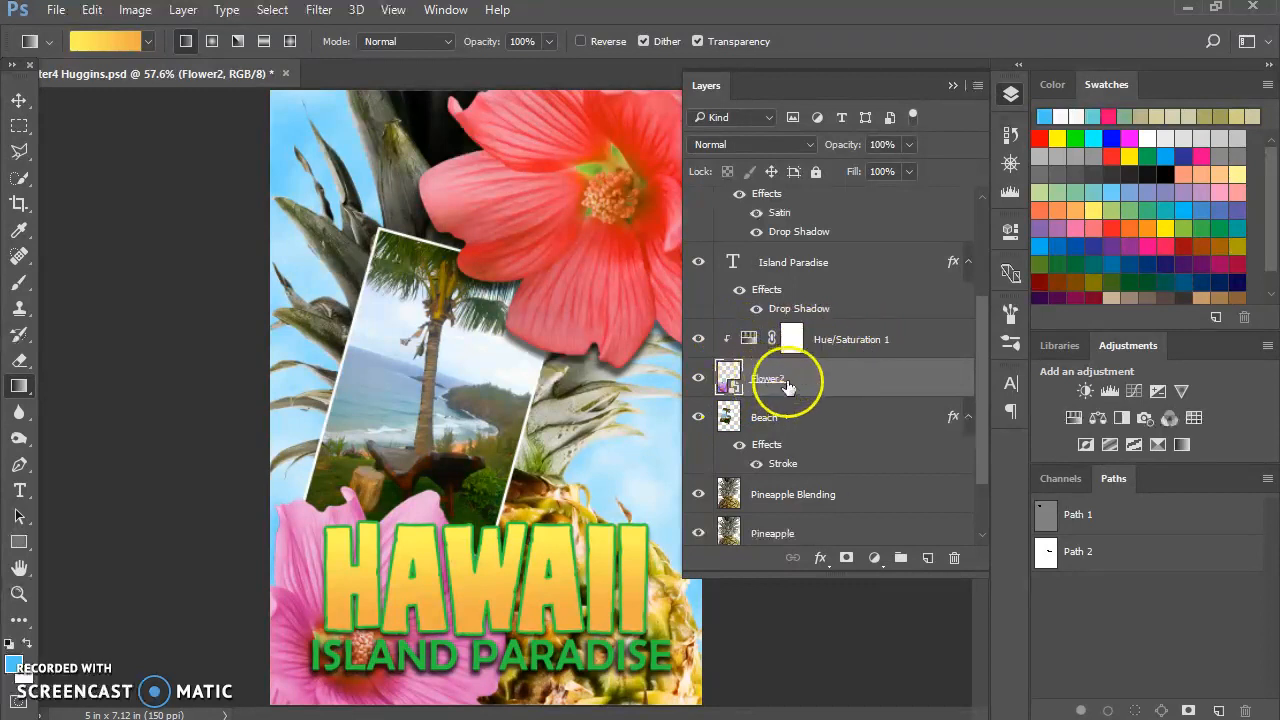
left_click(723, 340, "alt")
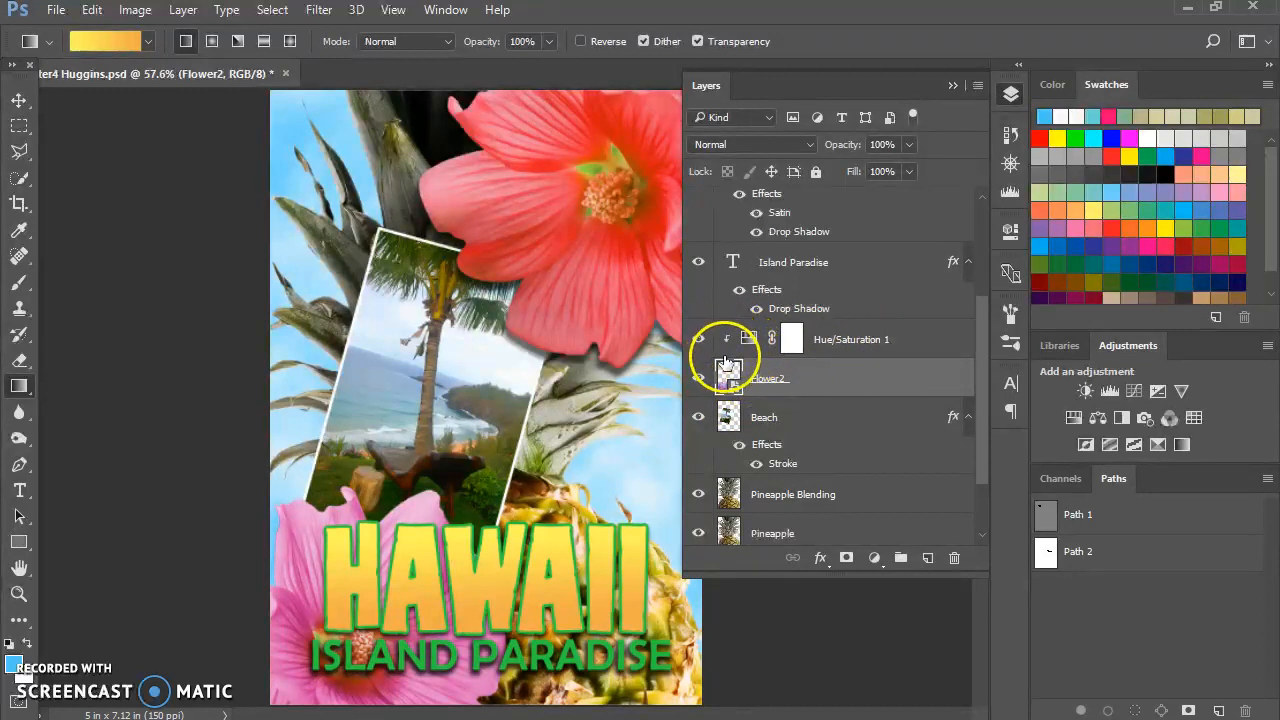
scroll(925, 340, "down", 2)
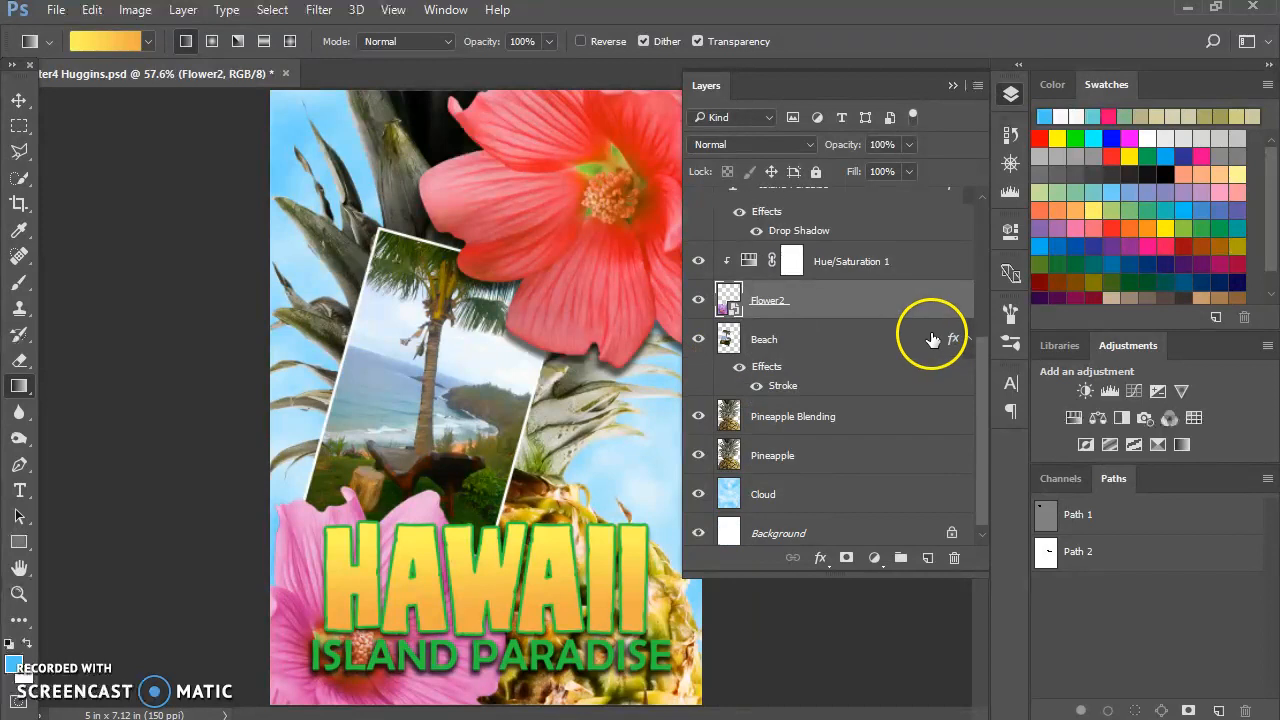
left_click_drag(980, 346, 979, 304)
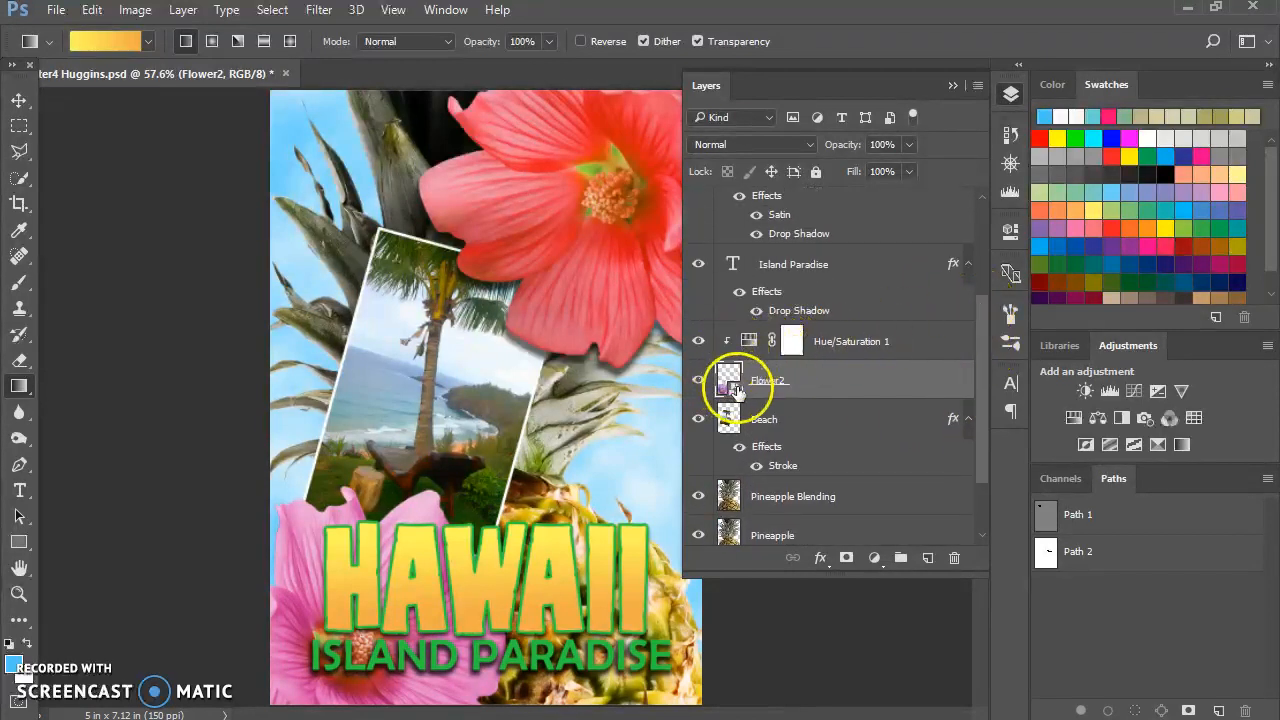
Step: Rename the Hue/Saturation 1 adjustment layer as Hue/Saturation Flower2
double_click(849, 342)
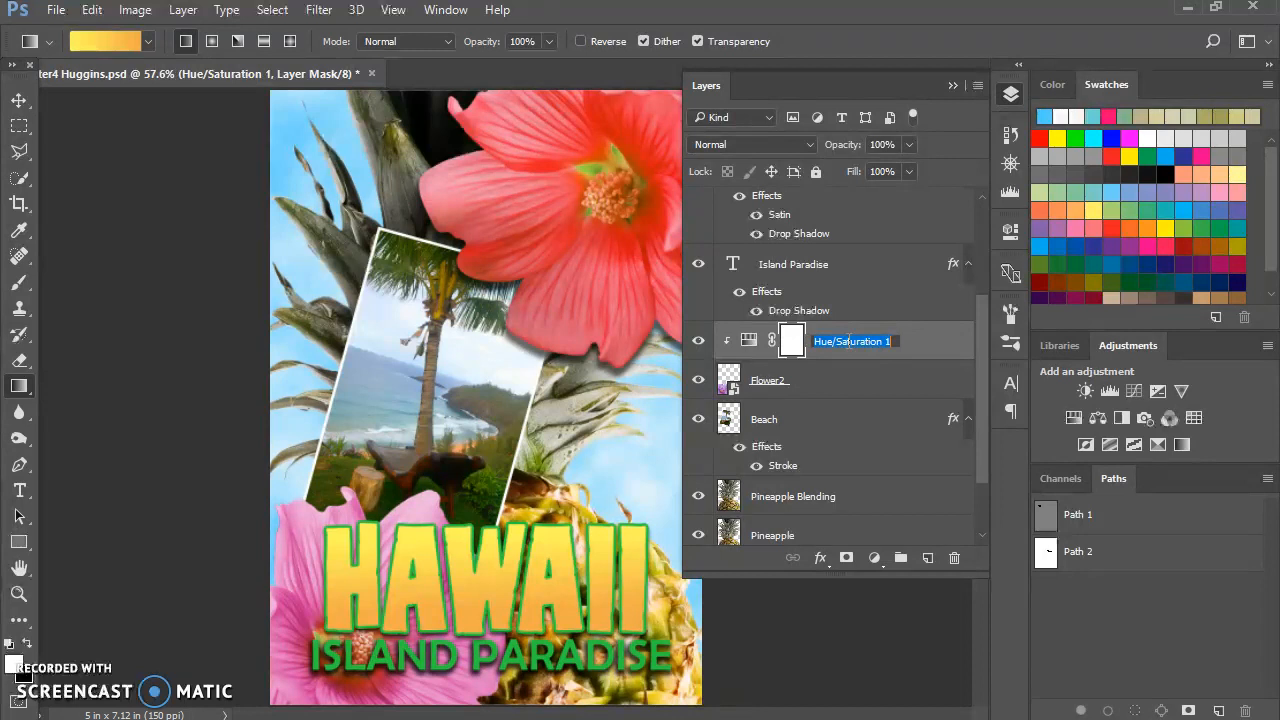
left_click(893, 343)
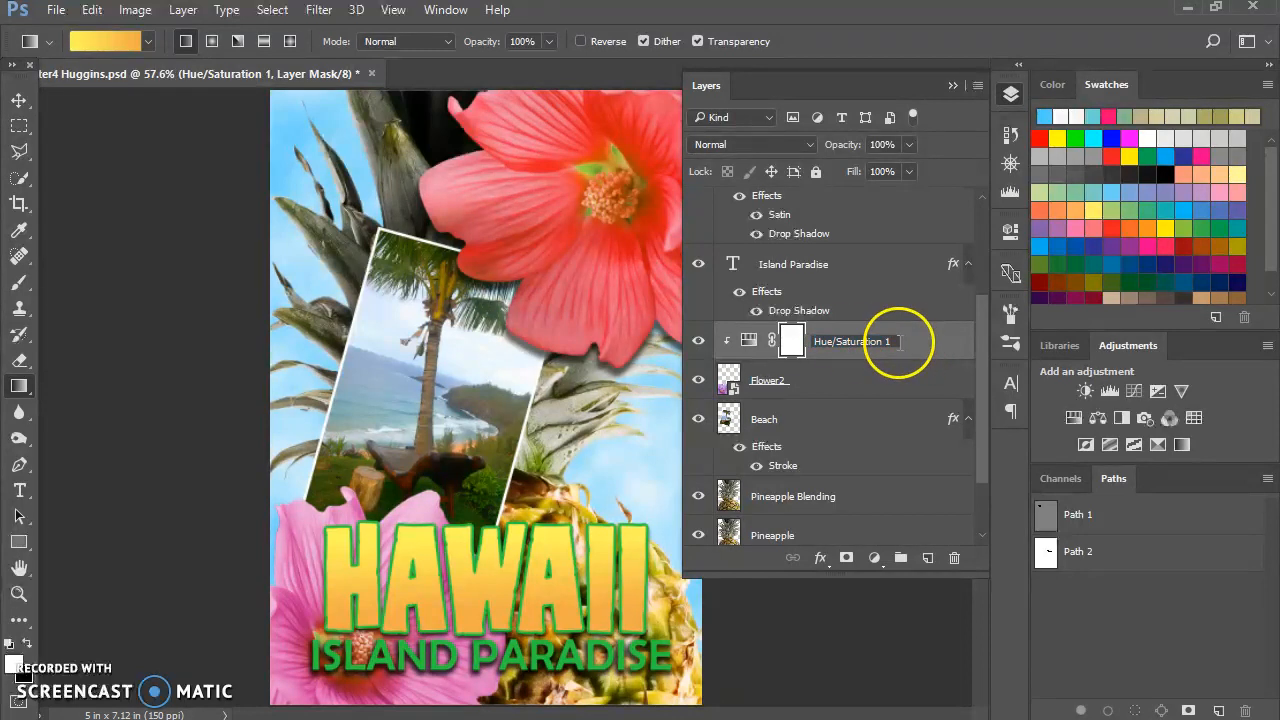
key("BackSpace")
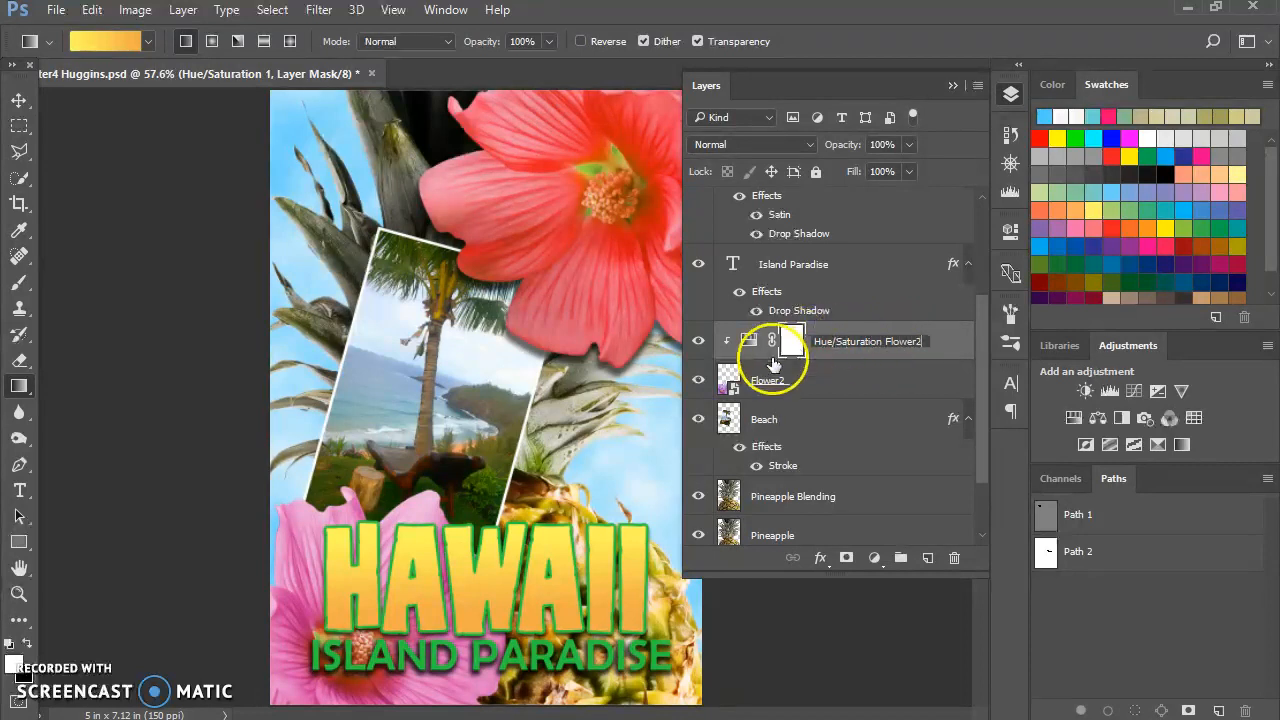
left_click(834, 378)
Step: Hide the Hue/Saturation Flower2 adjustment and the HAWAII title layer to expose the original lower flower
left_click(699, 342)
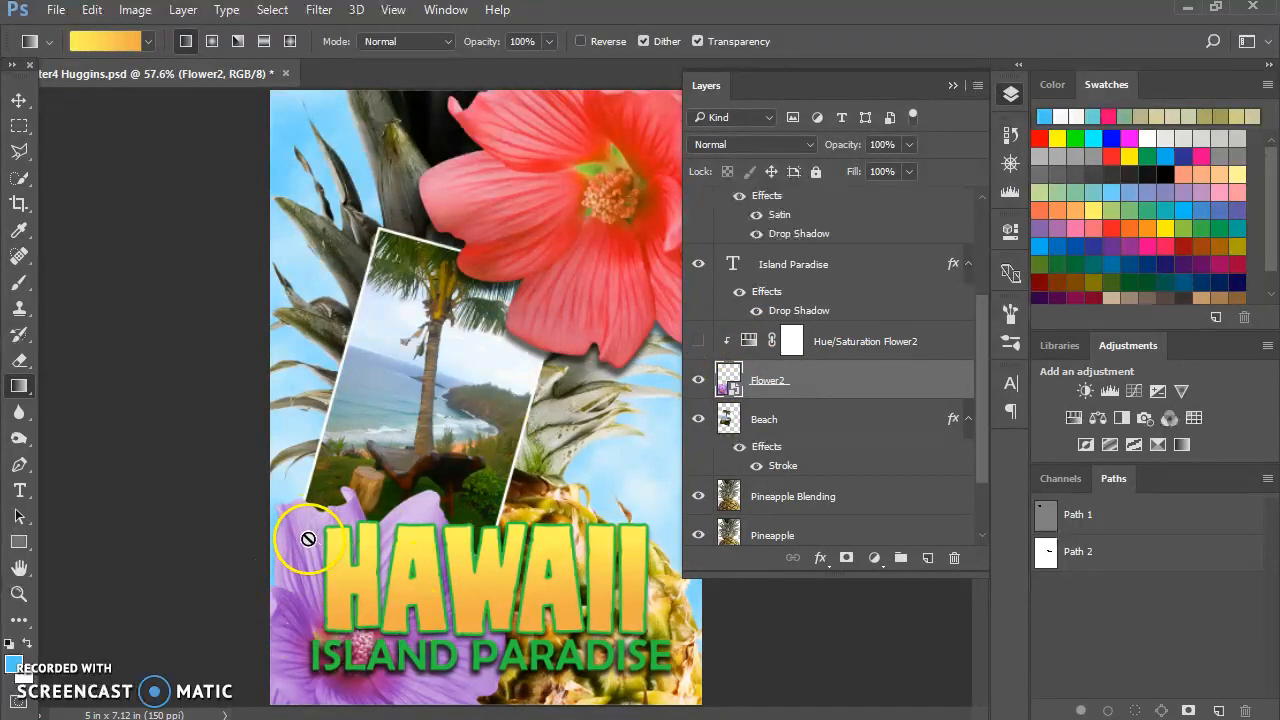
left_click_drag(987, 354, 971, 274)
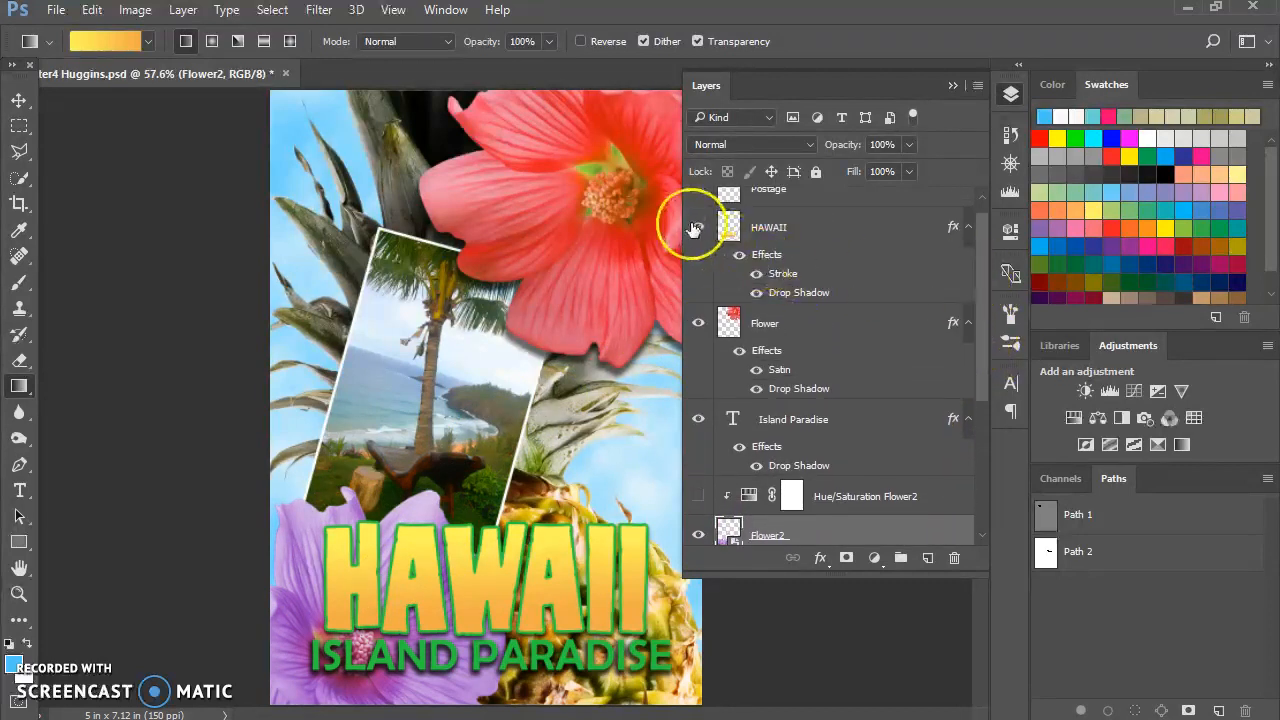
left_click(697, 229)
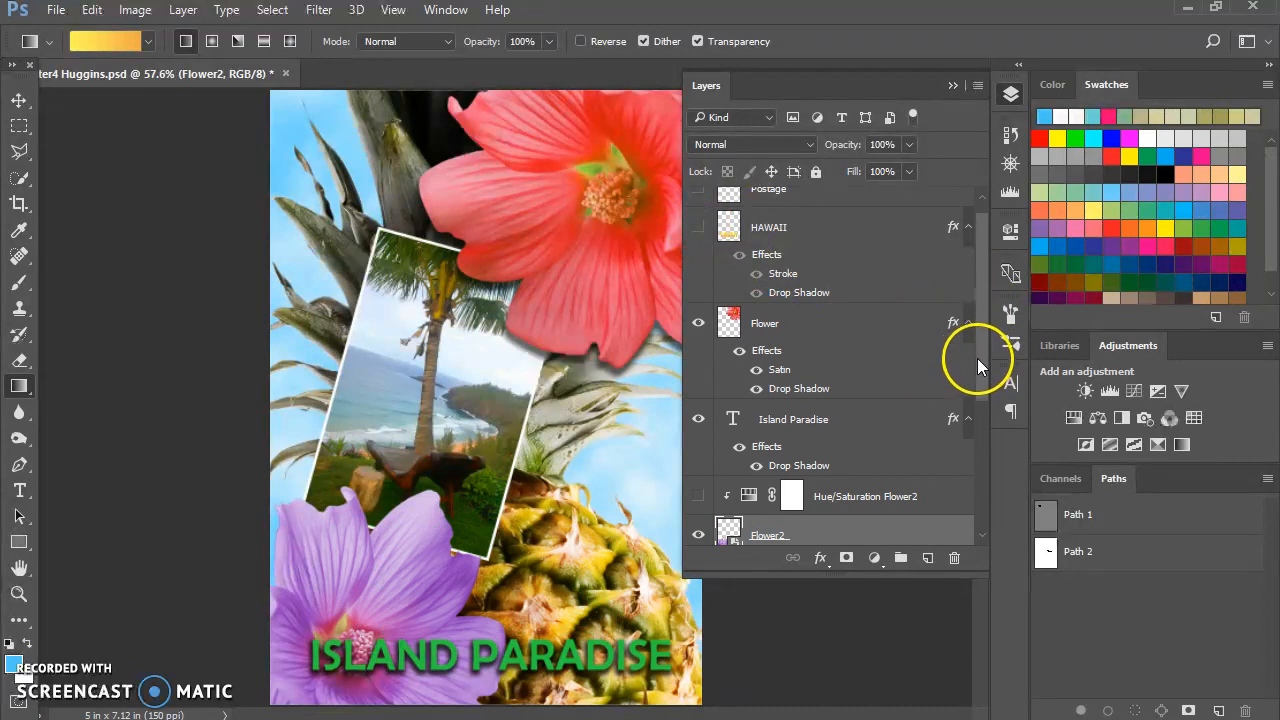
left_click_drag(976, 300, 943, 477)
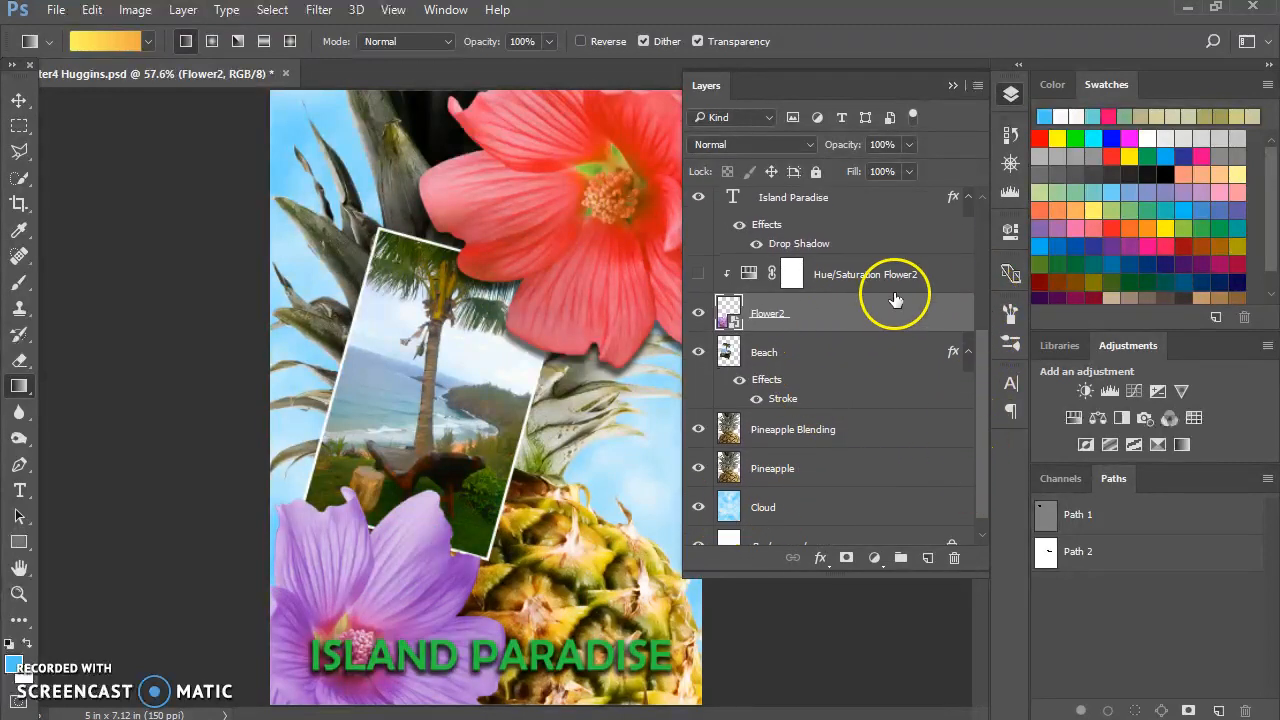
Step: Compare the lower flower with and without the Hue/Saturation Flower2 adjustment, leaving the adjustment switched on
left_click(698, 274)
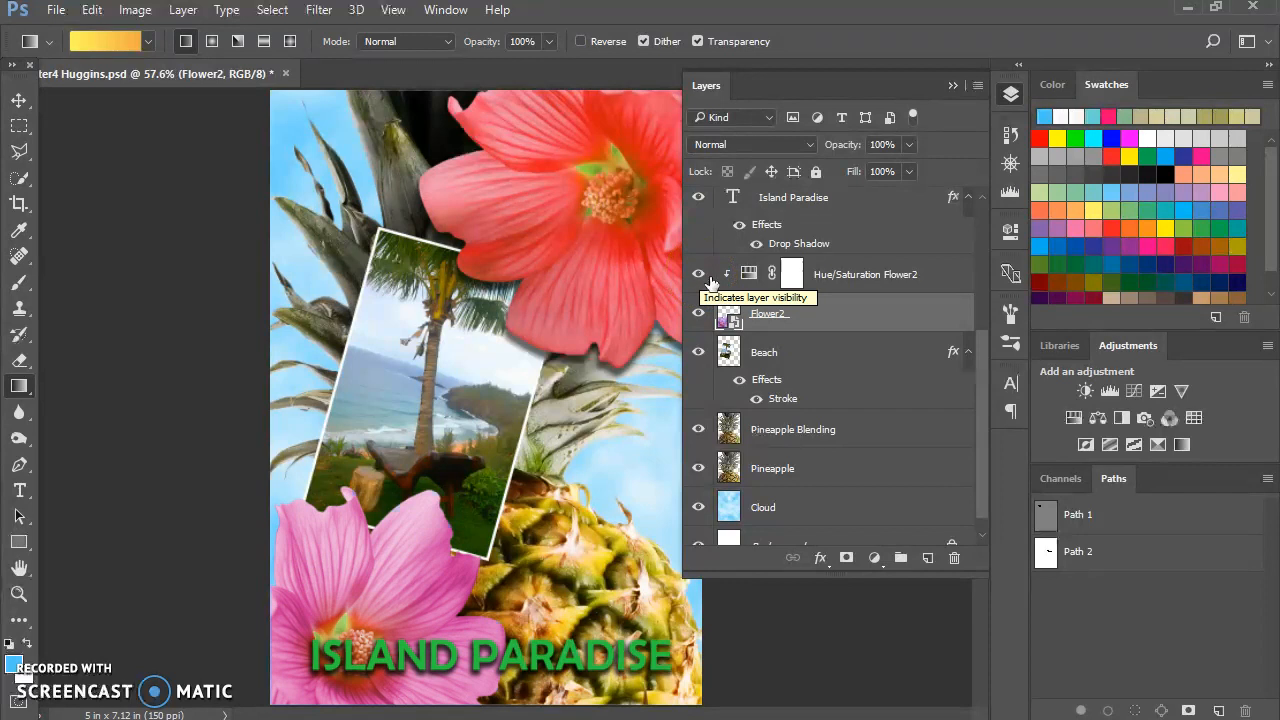
left_click(699, 276)
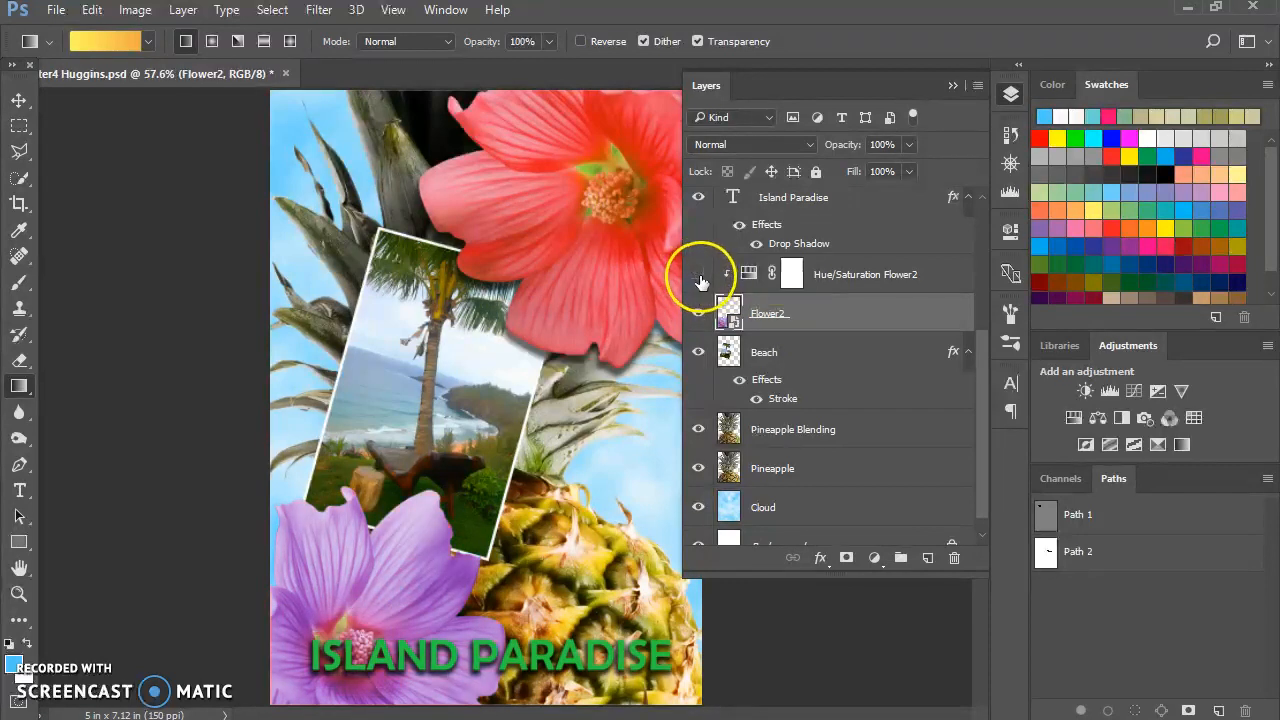
left_click(699, 276)
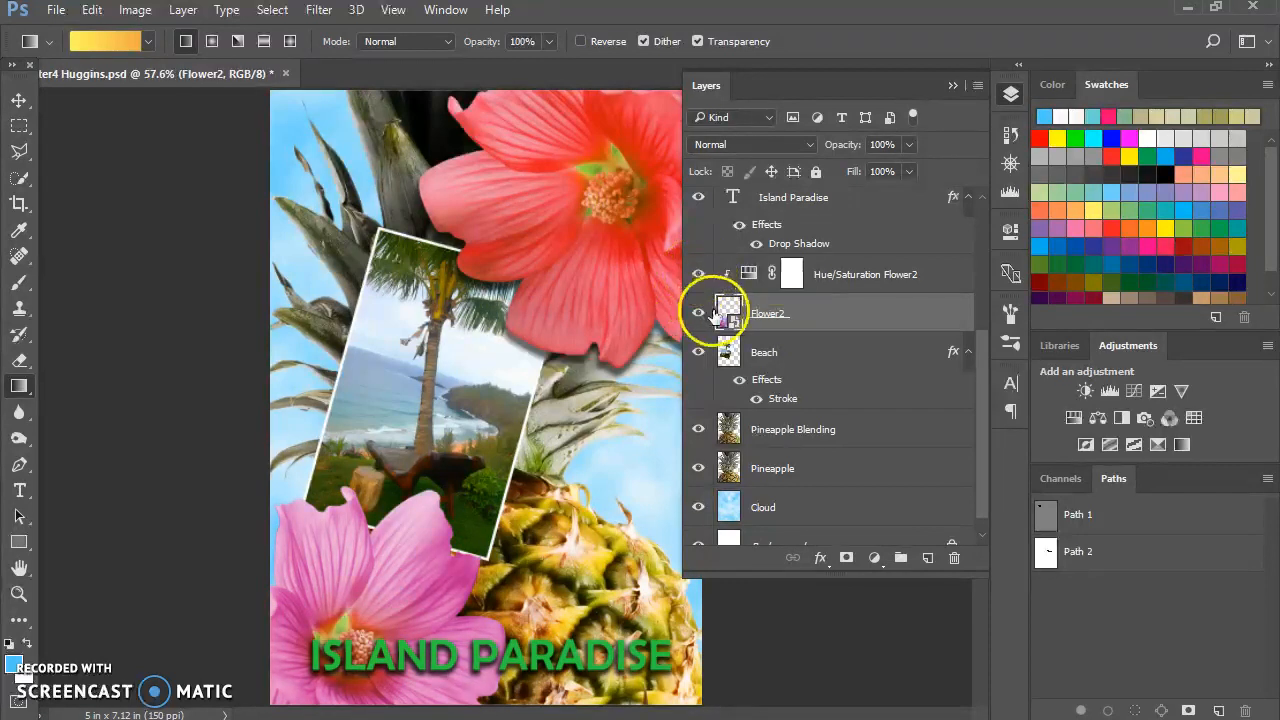
left_click(699, 276)
left_click(699, 276)
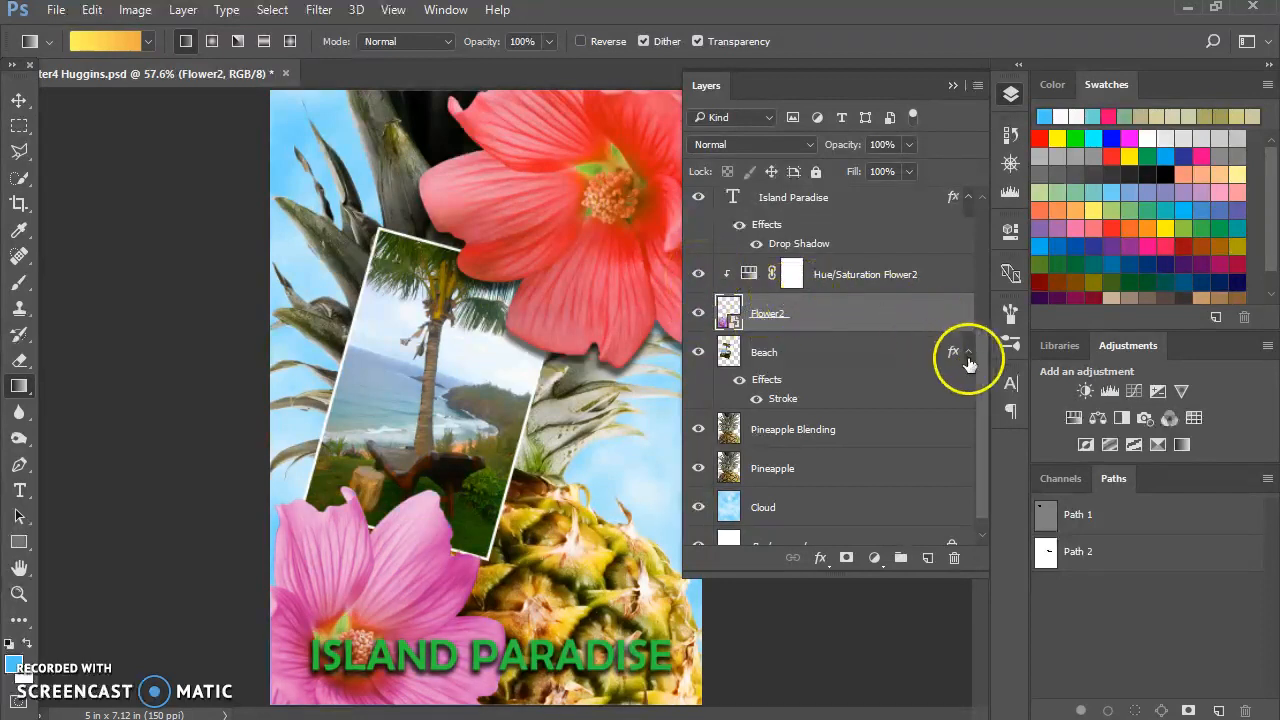
left_click_drag(984, 374, 975, 245)
right_click(975, 245)
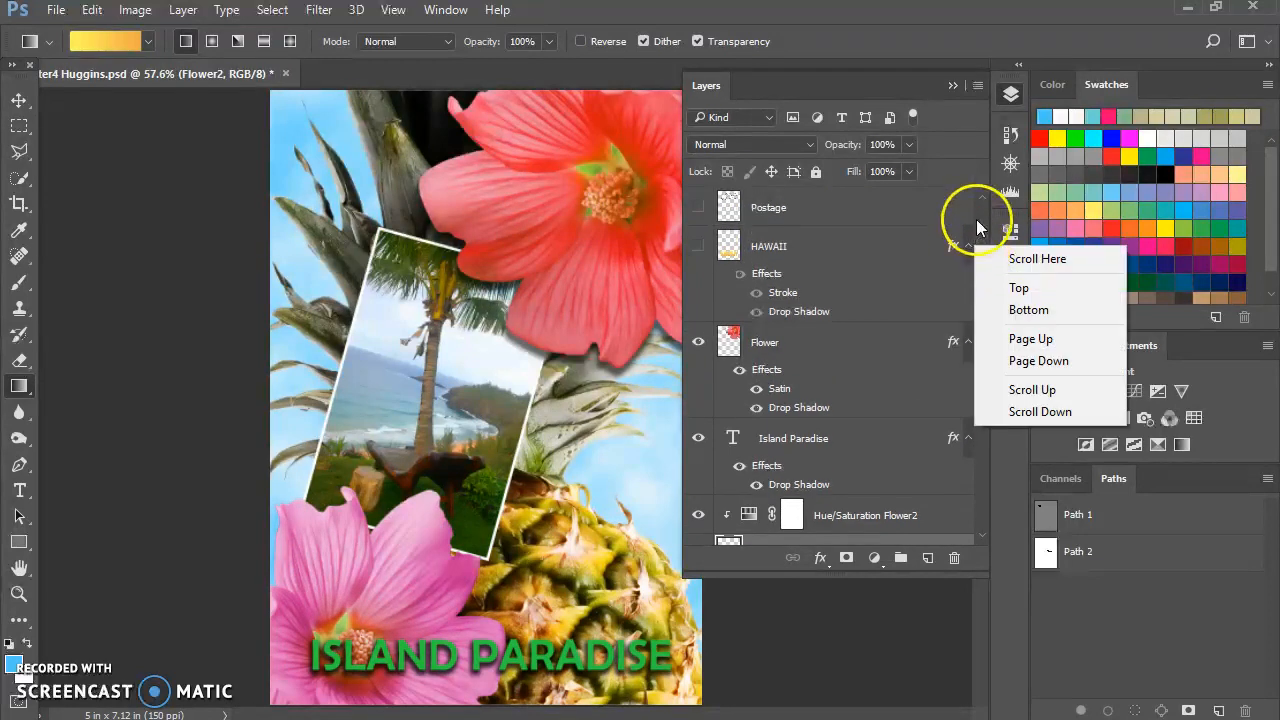
left_click(977, 220)
left_click_drag(983, 252, 985, 349)
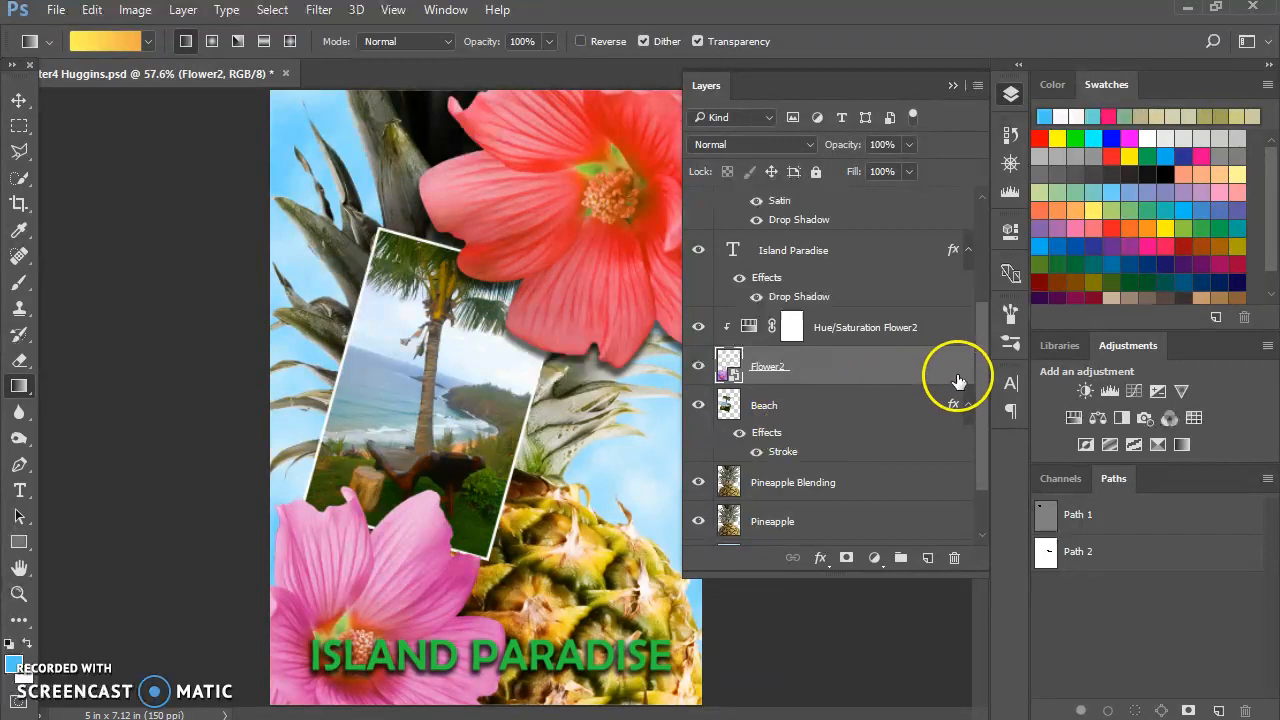
Step: Try replacing the Island Paradise text with CHANGE THIS
left_click_drag(979, 380, 983, 301)
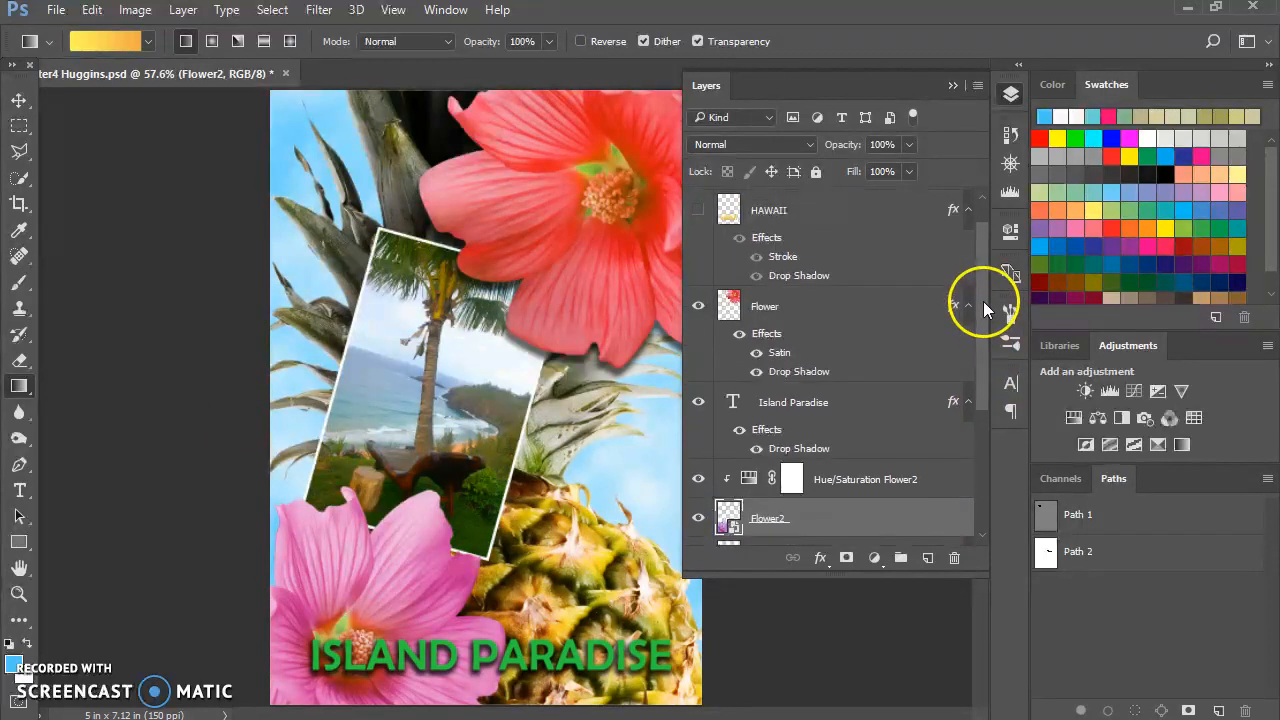
left_click(733, 405)
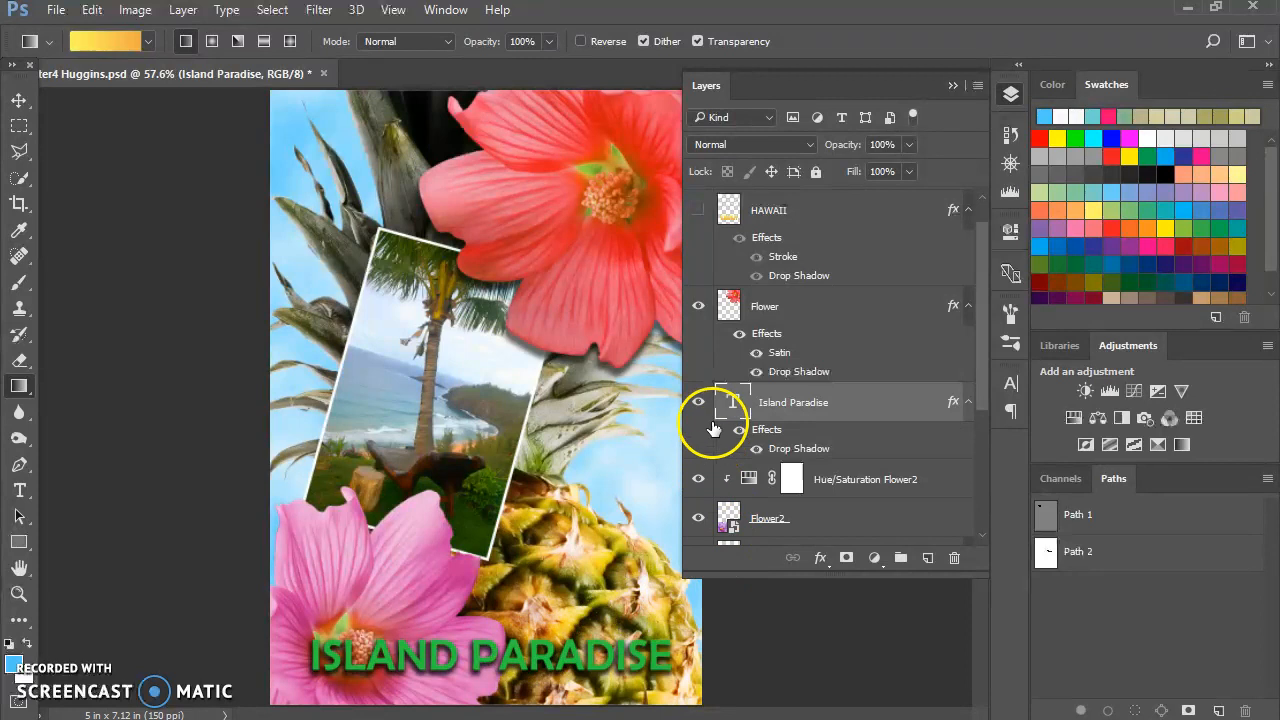
double_click(731, 404)
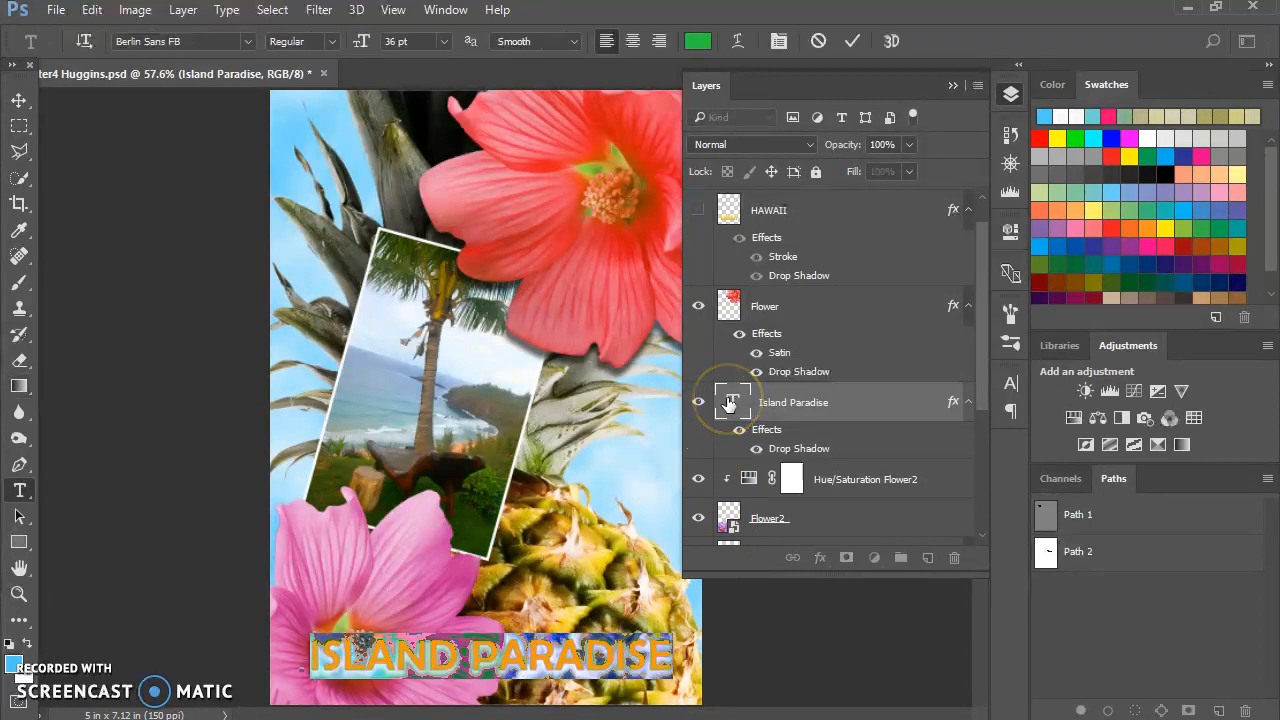
type("CHANGE")
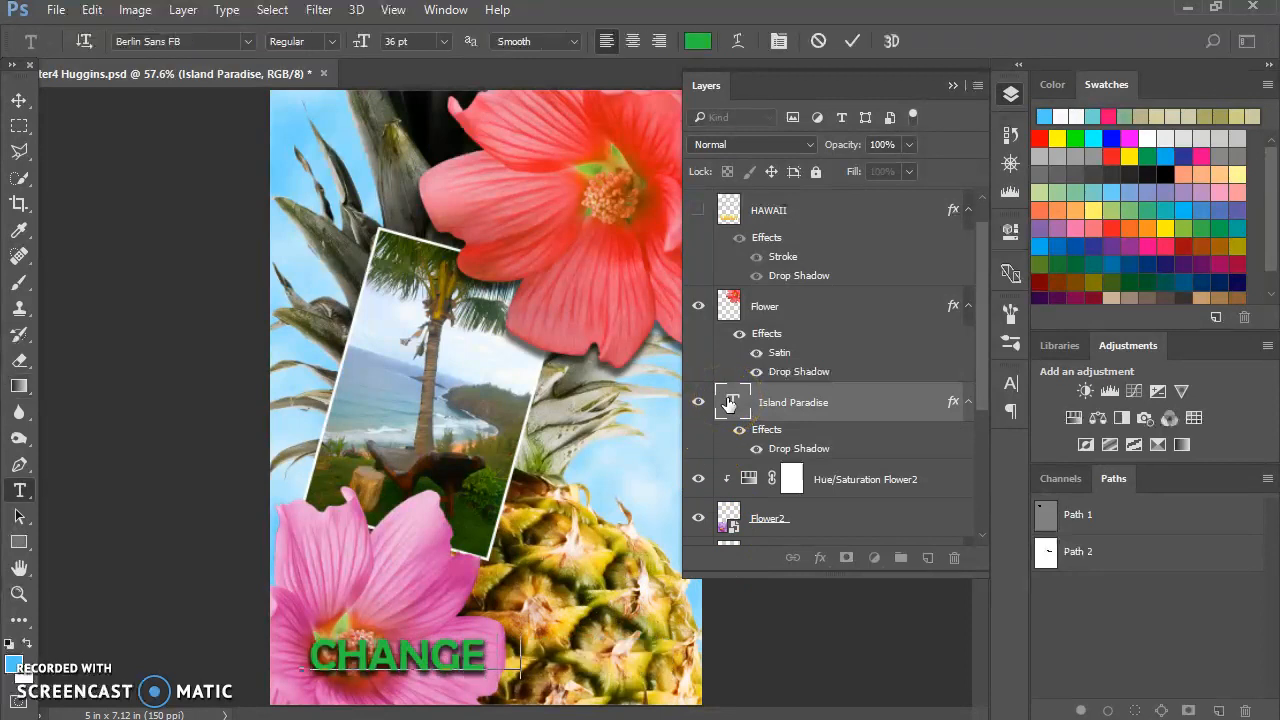
type(" THIS")
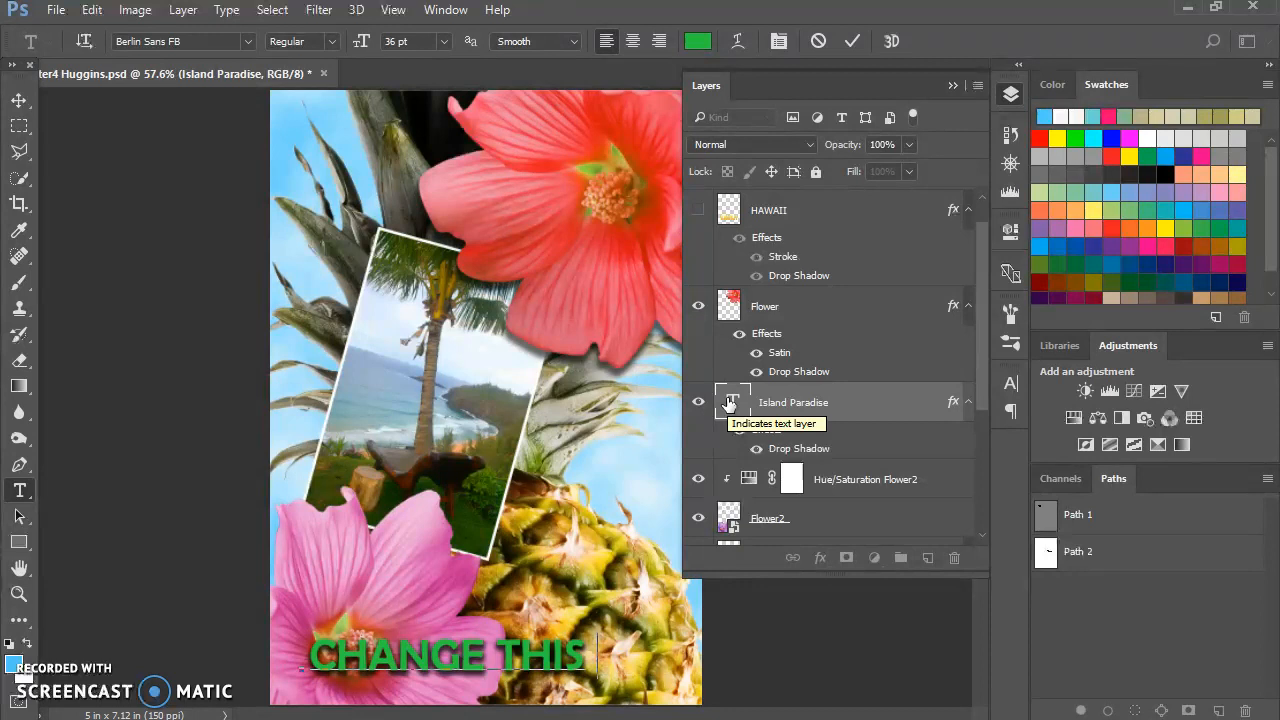
key("Escape")
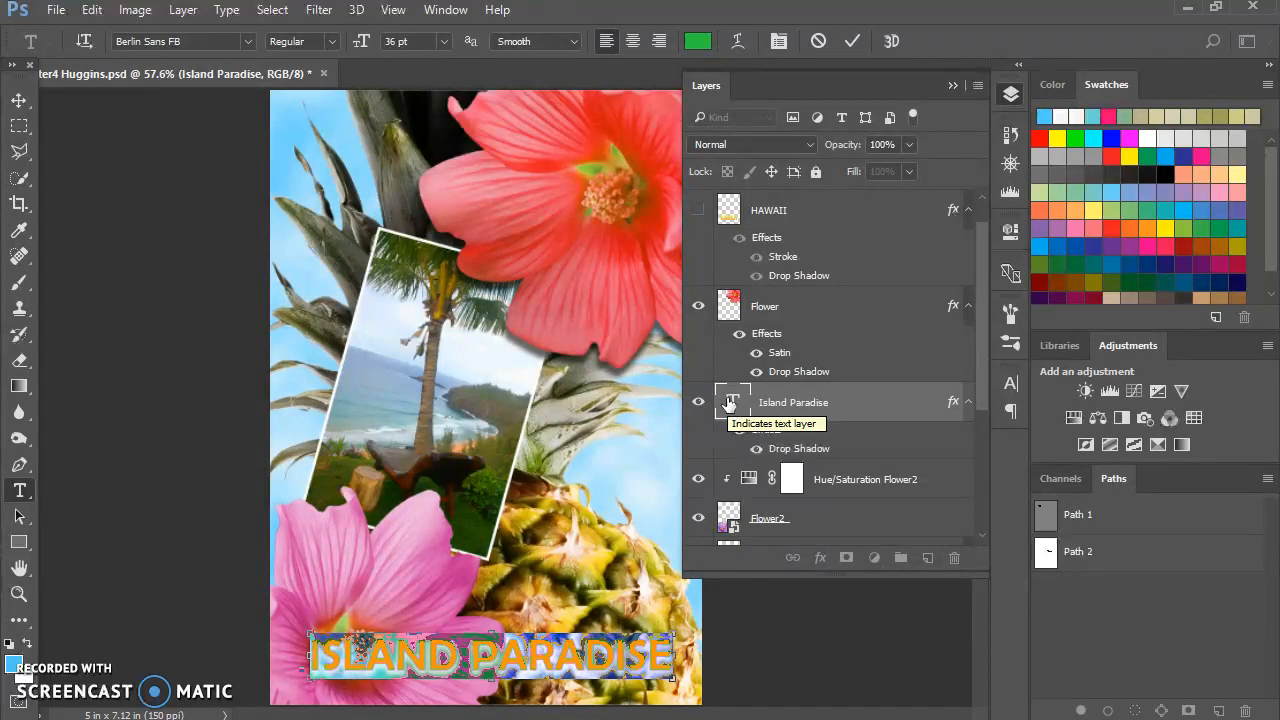
left_click(863, 416)
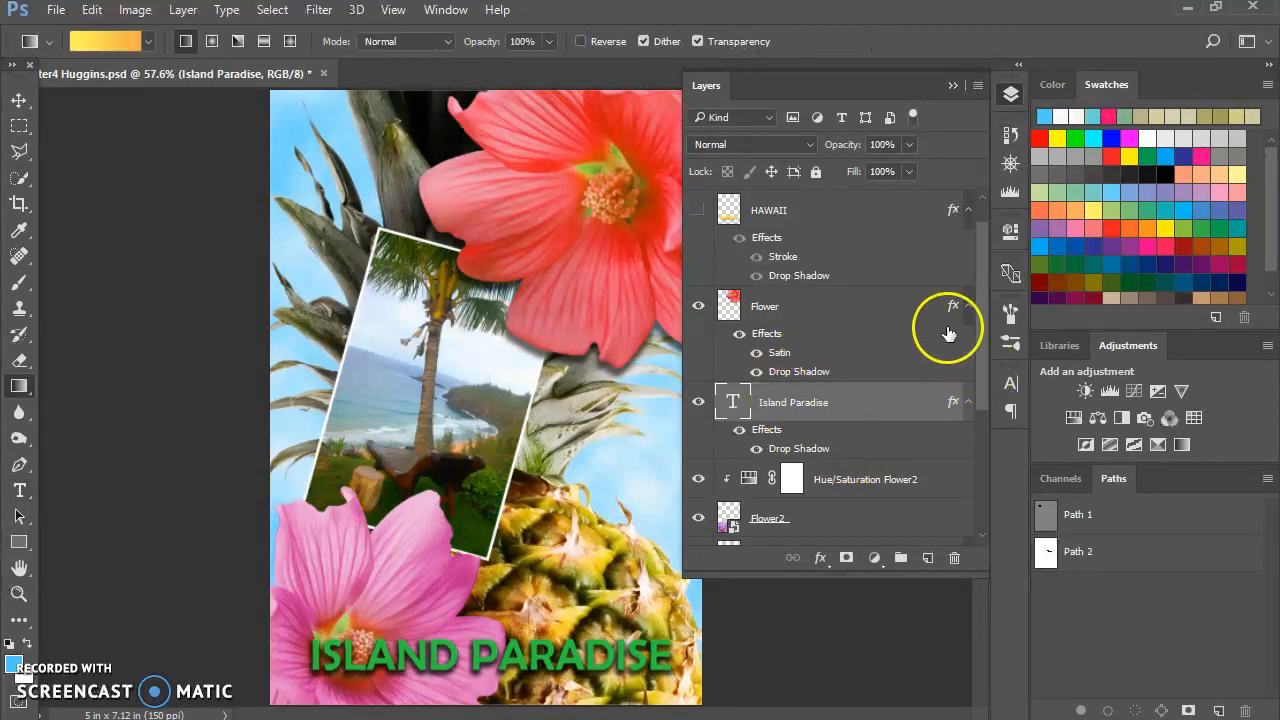
Step: Turn the visibility of the HAWAII and Postage layers back on
left_click(697, 209)
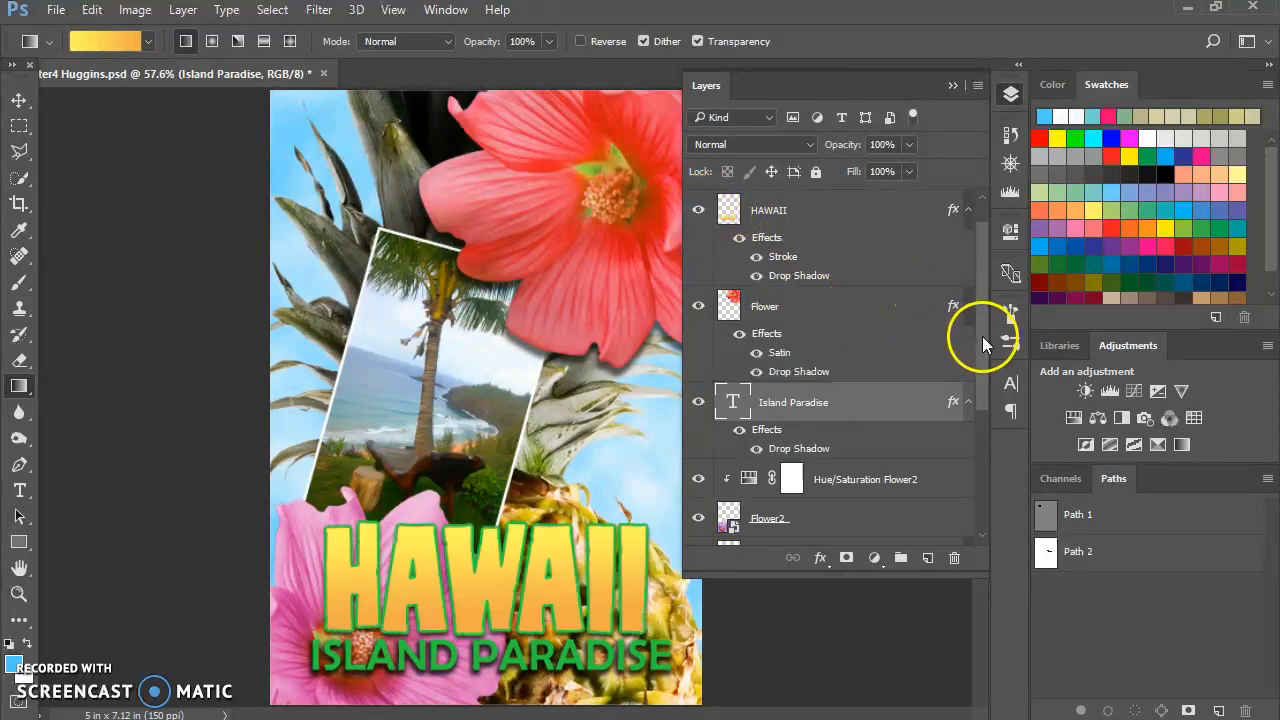
left_click_drag(984, 343, 997, 316)
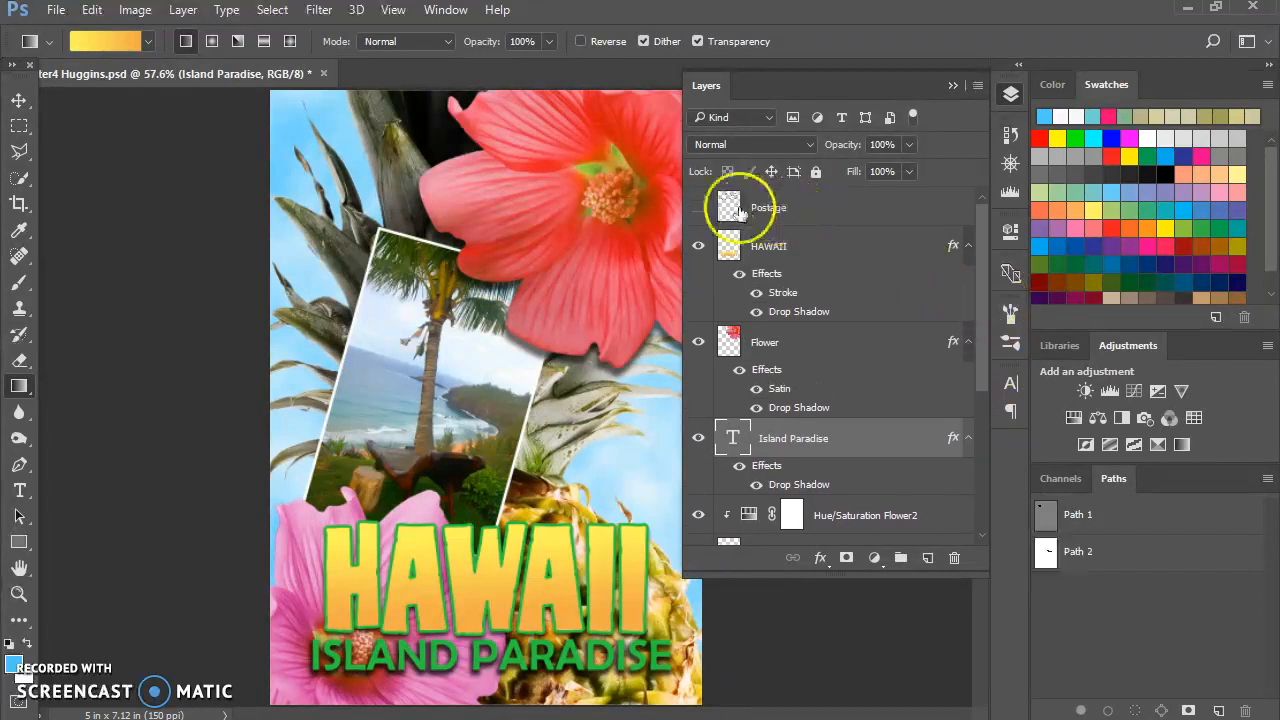
left_click(698, 208)
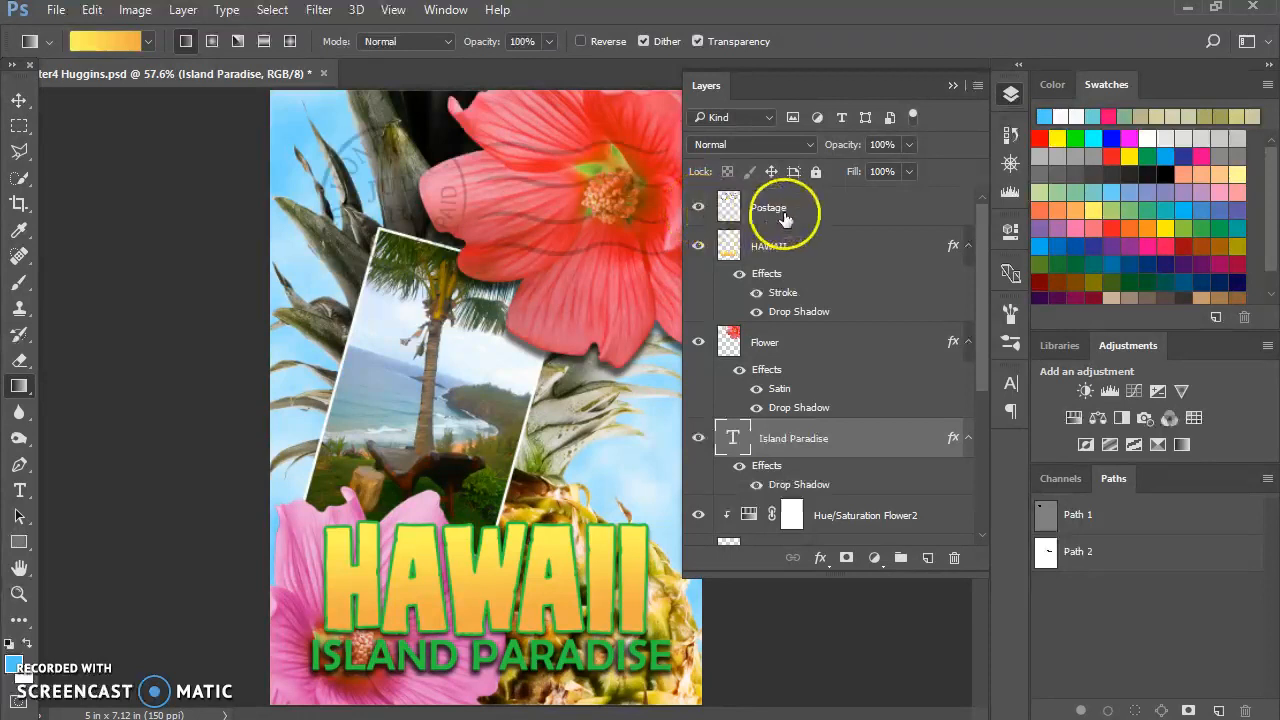
Step: Move the Postage layer's postmark down so its round stamp overlaps the beach photo
left_click(818, 207)
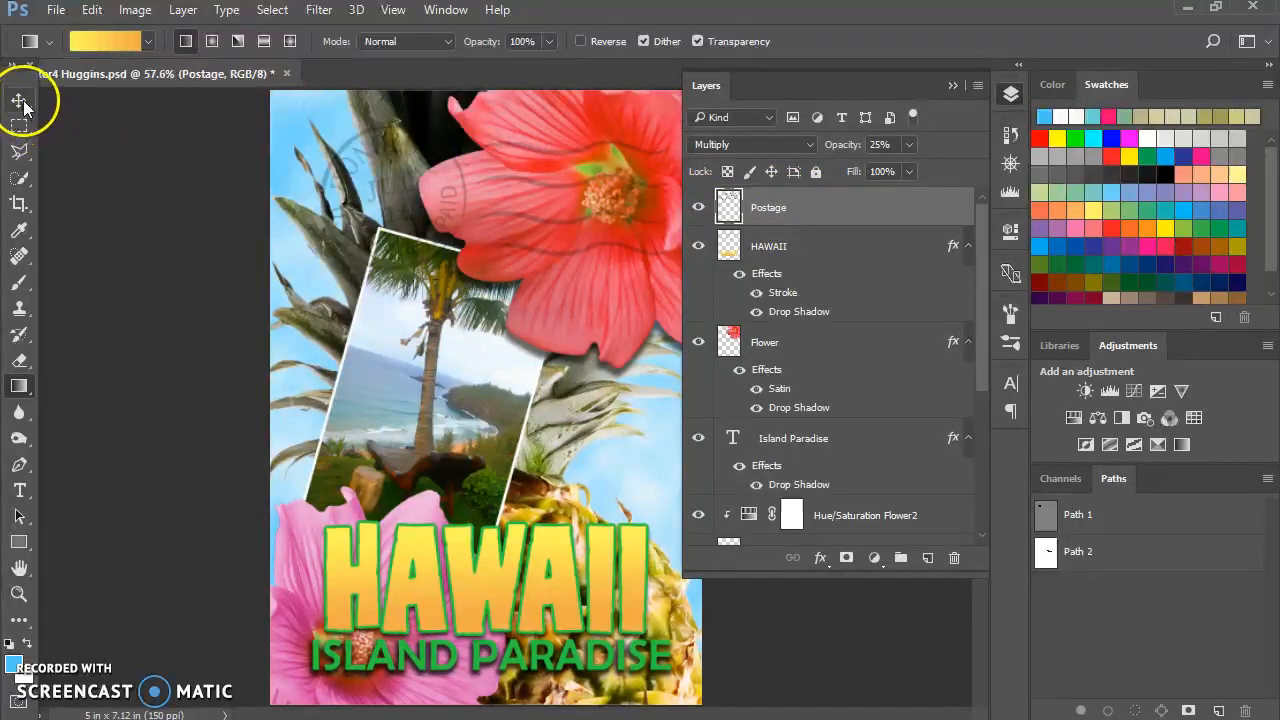
left_click(20, 100)
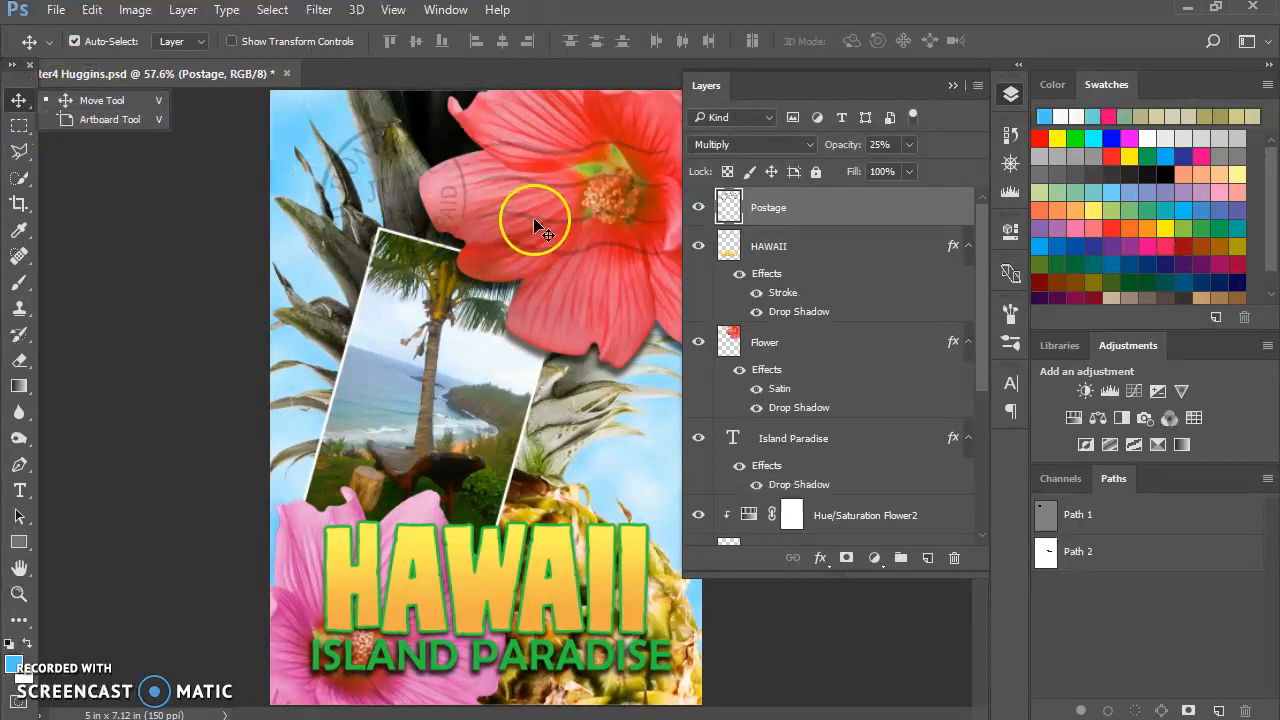
left_click_drag(533, 217, 552, 336)
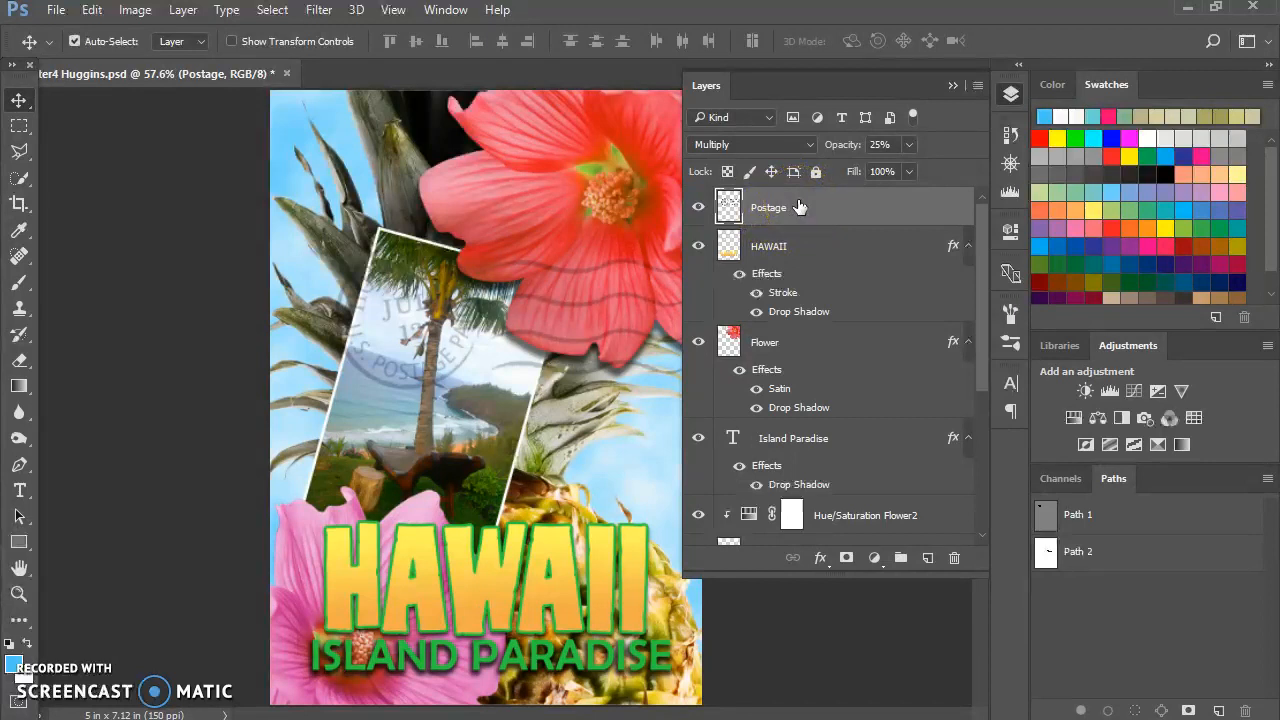
Step: Add a new empty layer above the Postage layer and name it Border
left_click_drag(799, 206, 927, 562)
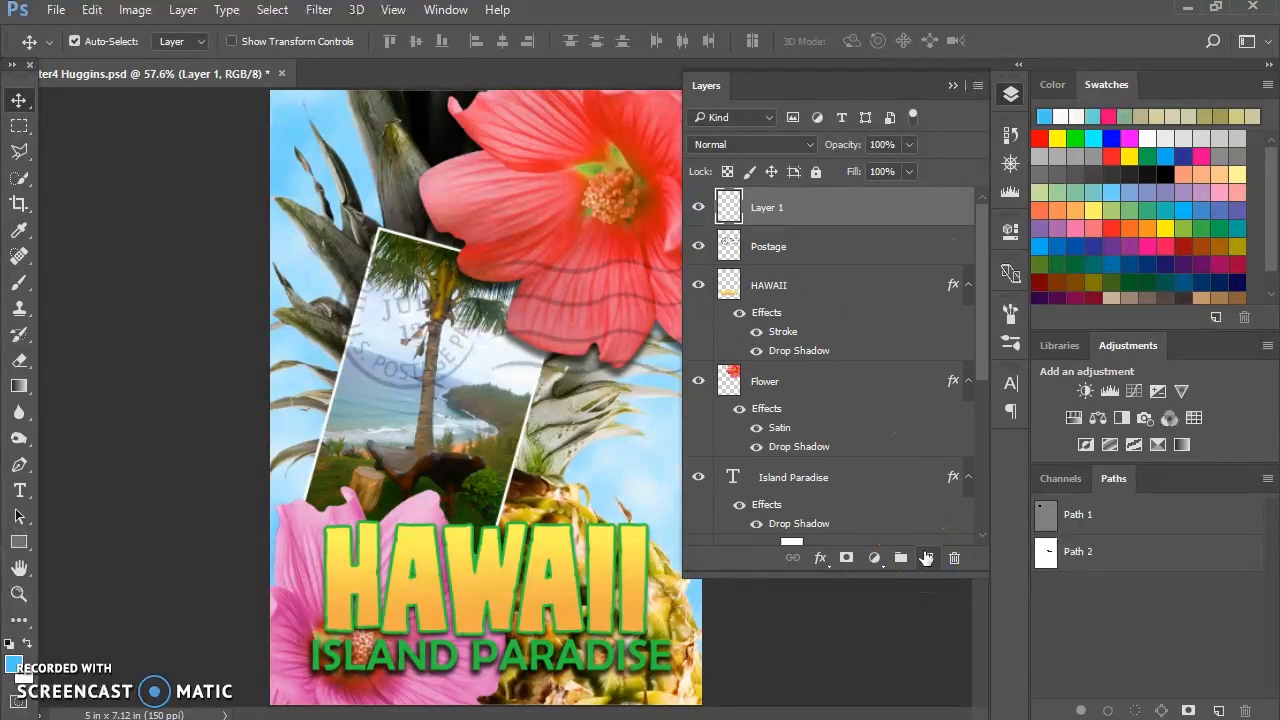
double_click(780, 206)
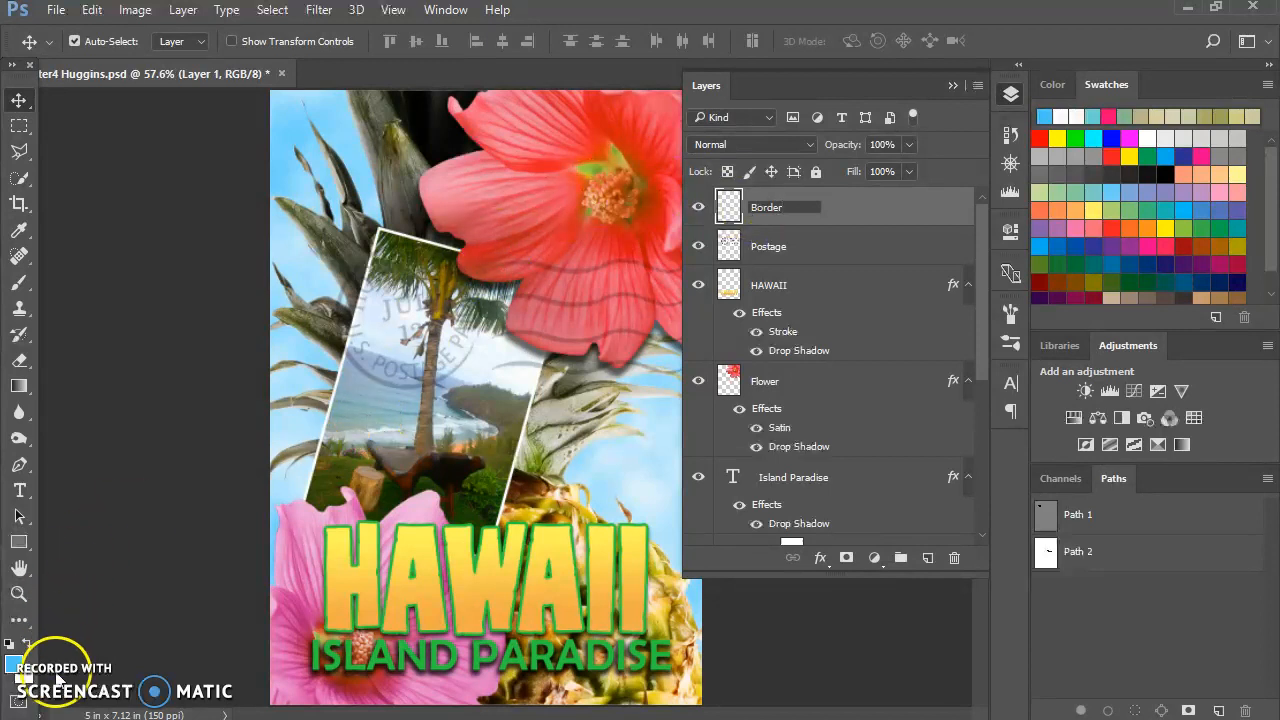
key("Return")
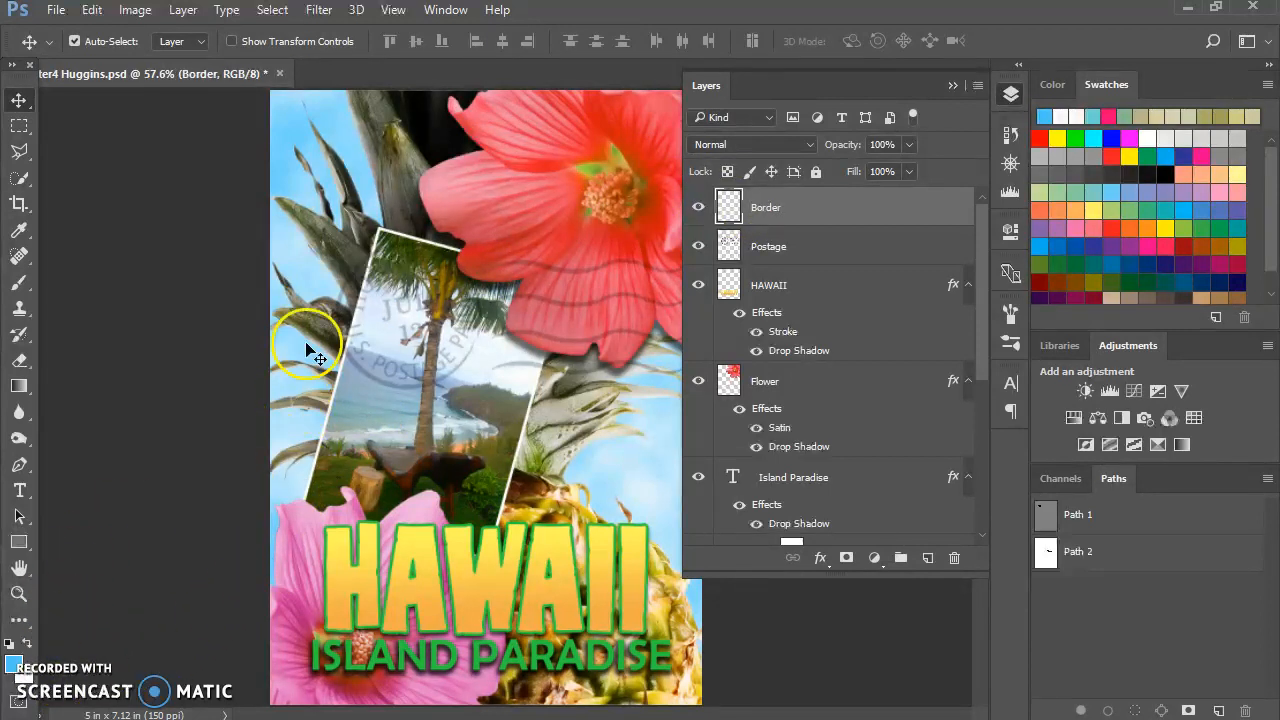
Step: Select the entire canvas with the Border layer active
left_click(272, 10)
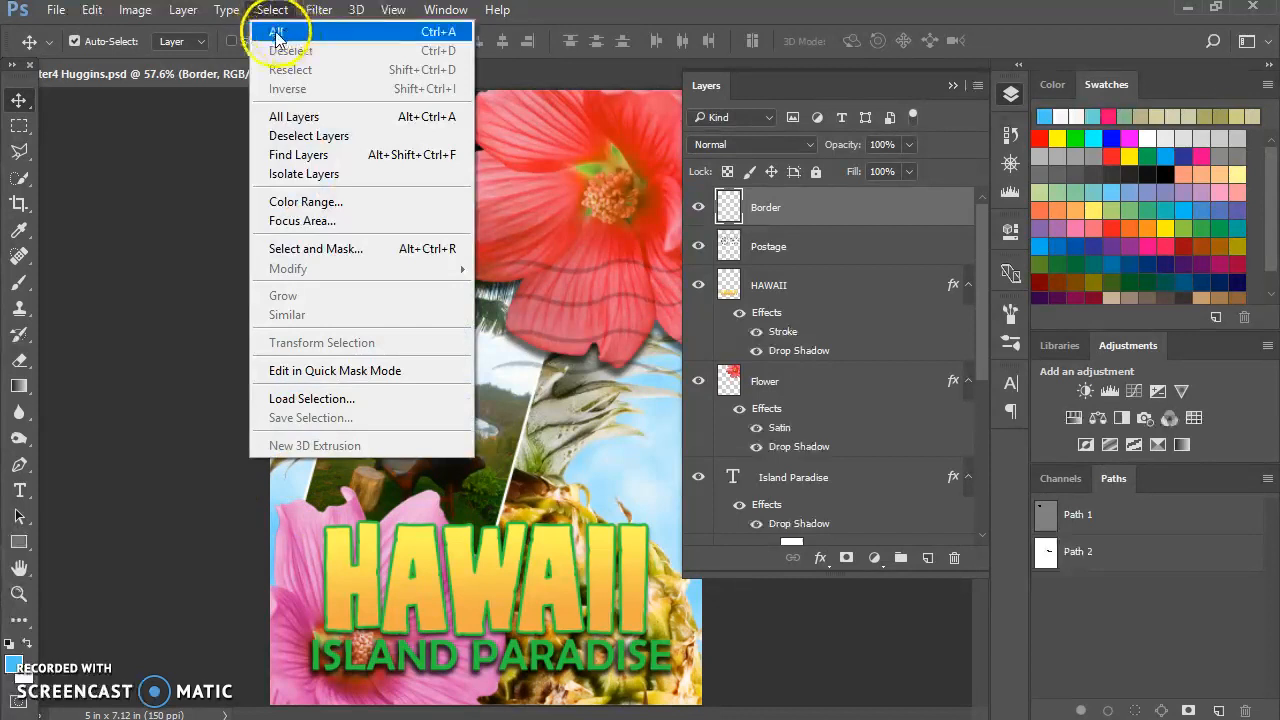
left_click(283, 36)
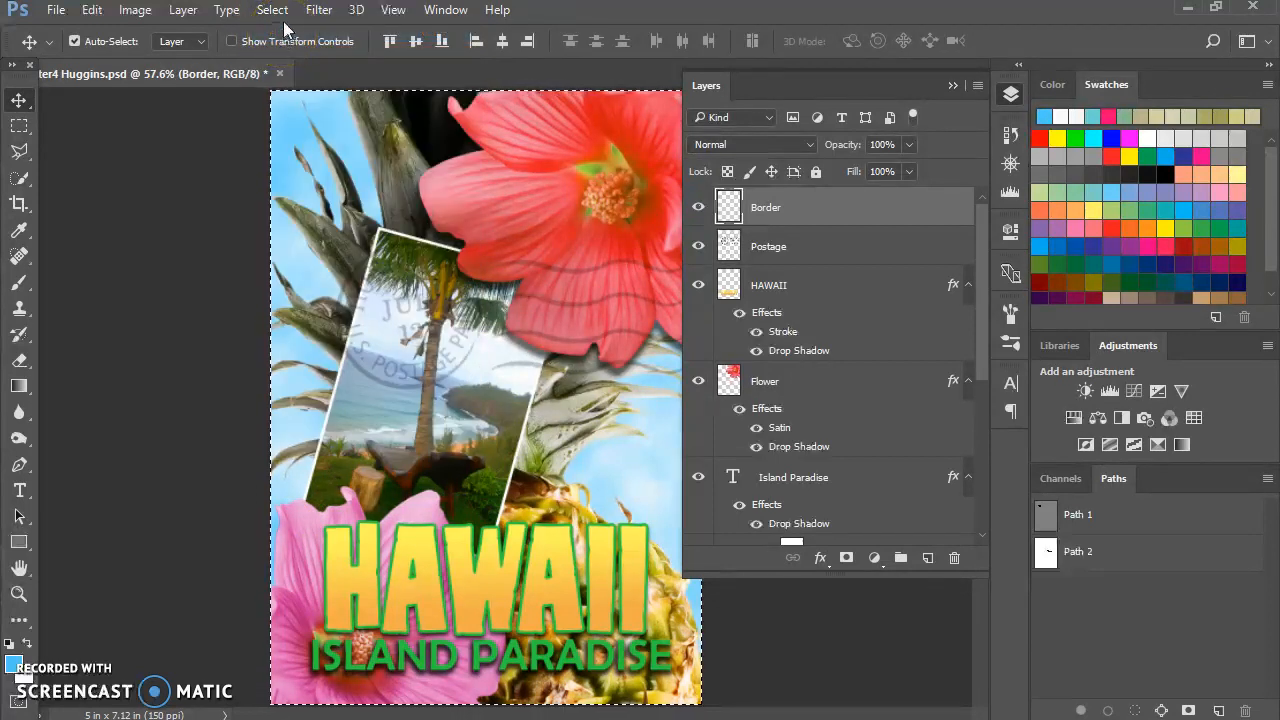
left_click(278, 12)
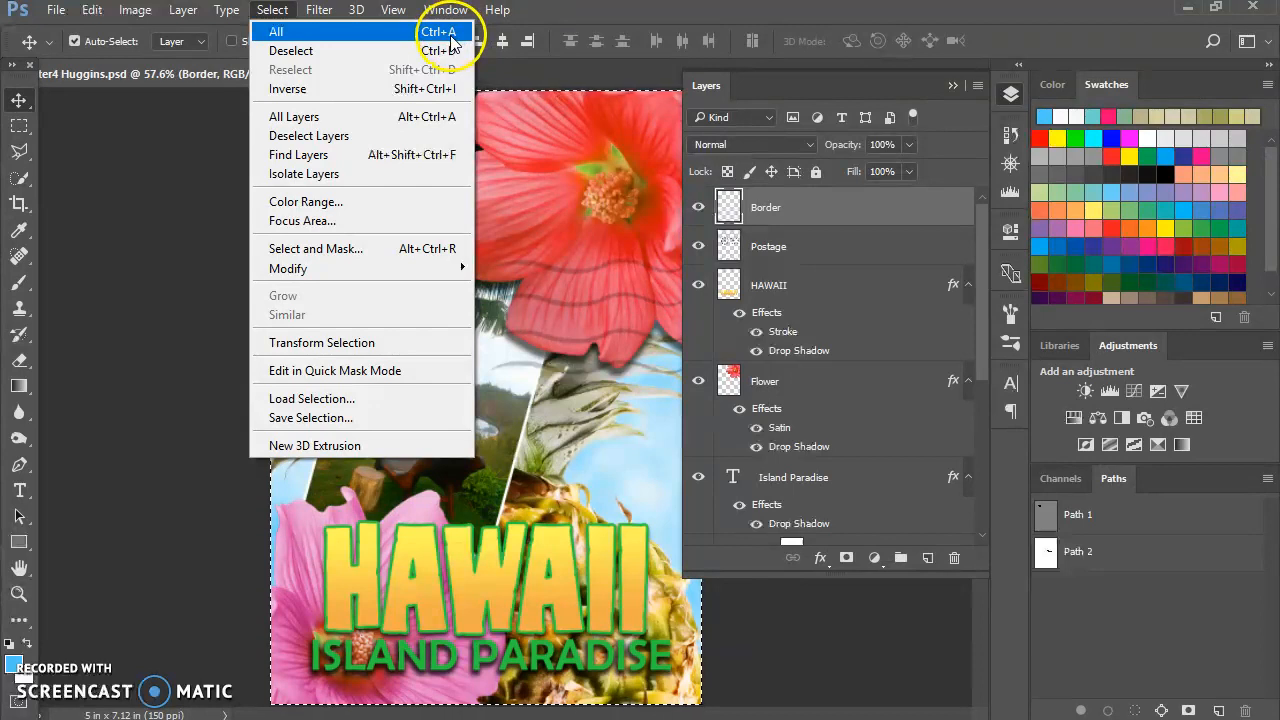
left_click(131, 190)
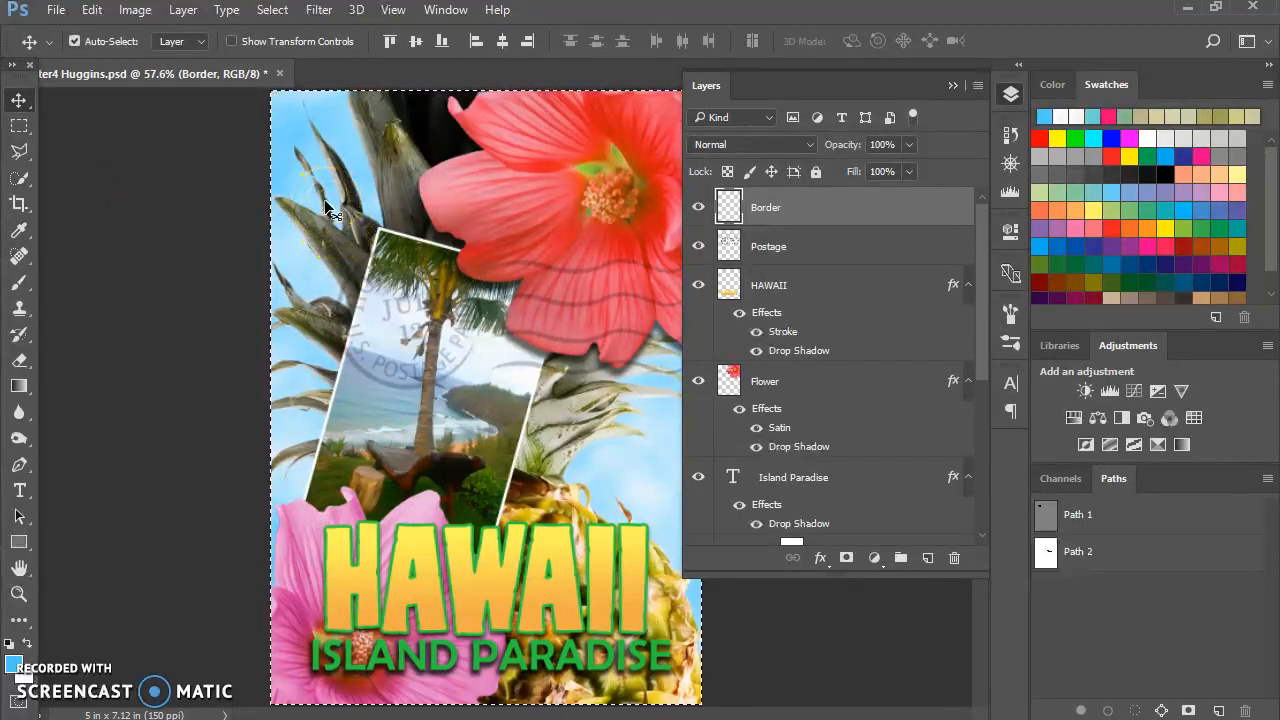
Step: Modify the full-canvas selection into a border selection 10 pixels wide
left_click(275, 12)
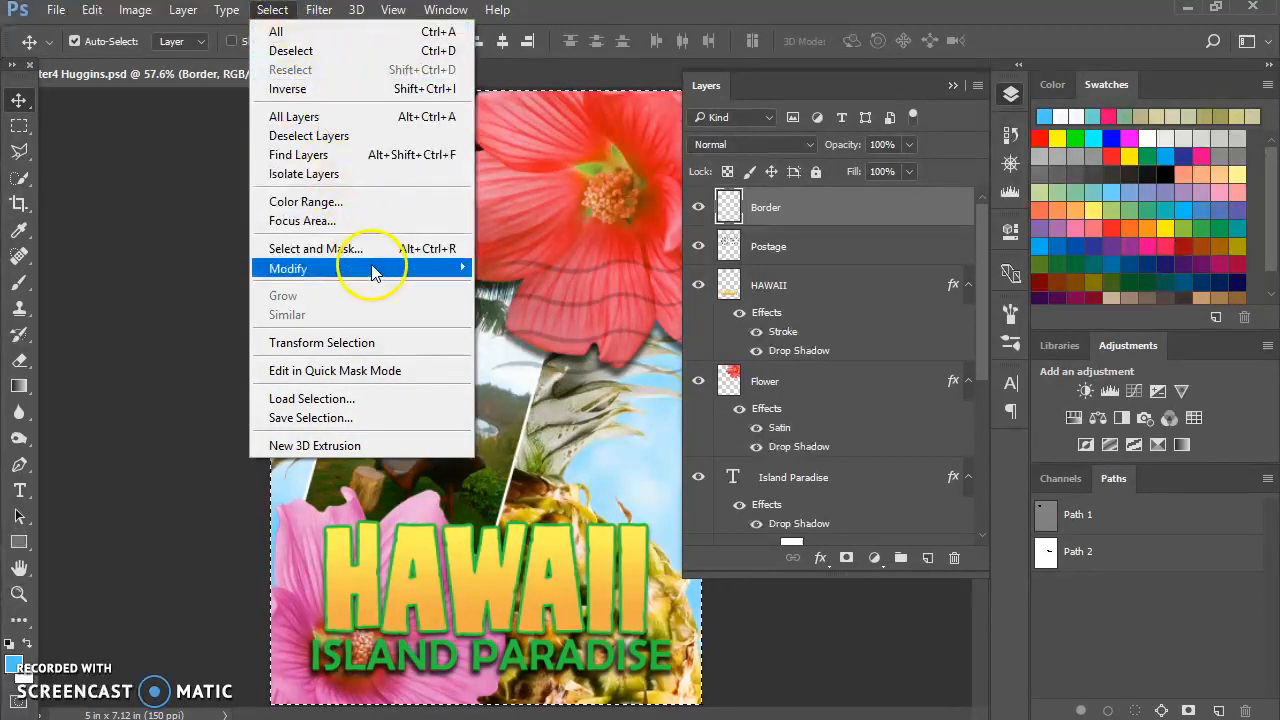
mouse_move(378, 270)
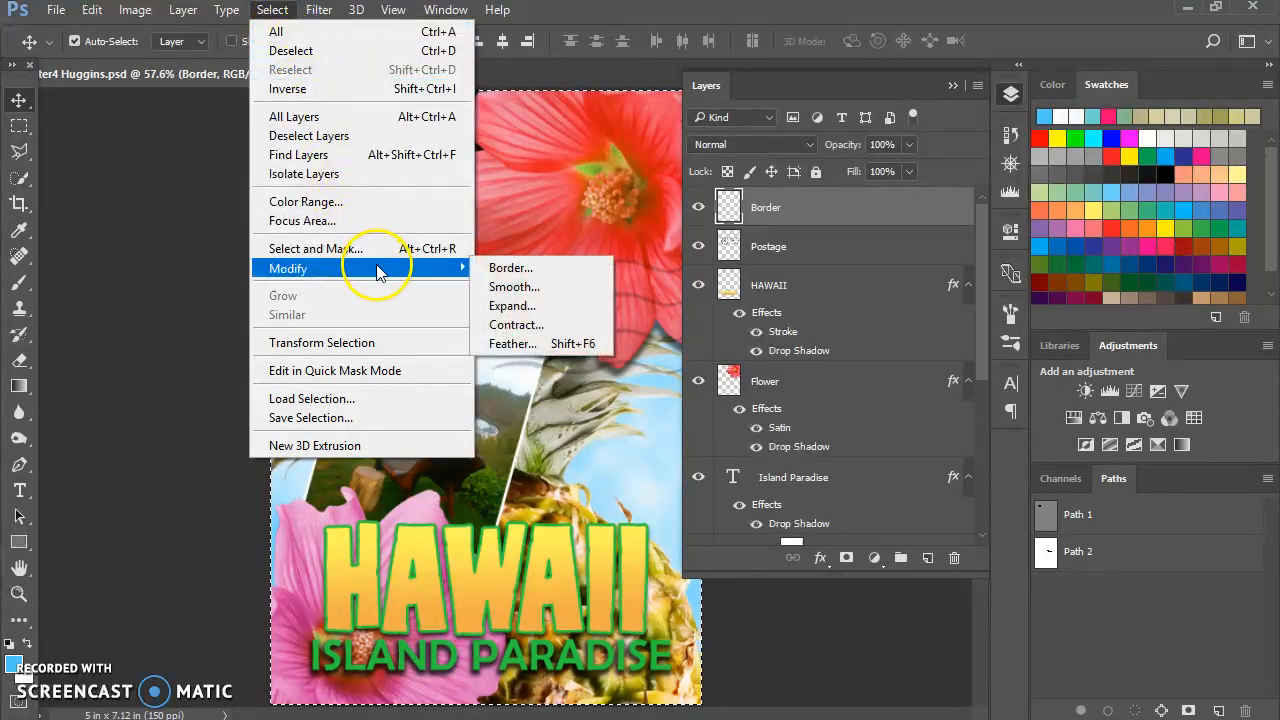
left_click(515, 268)
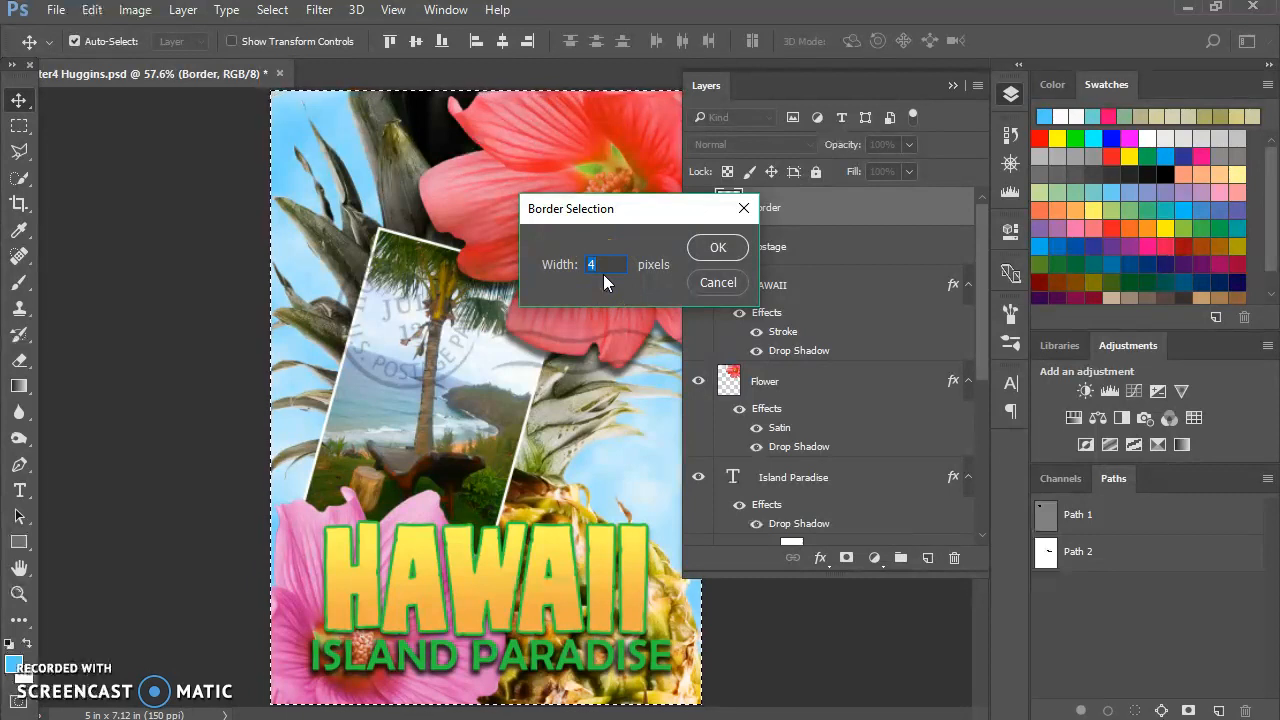
type("10")
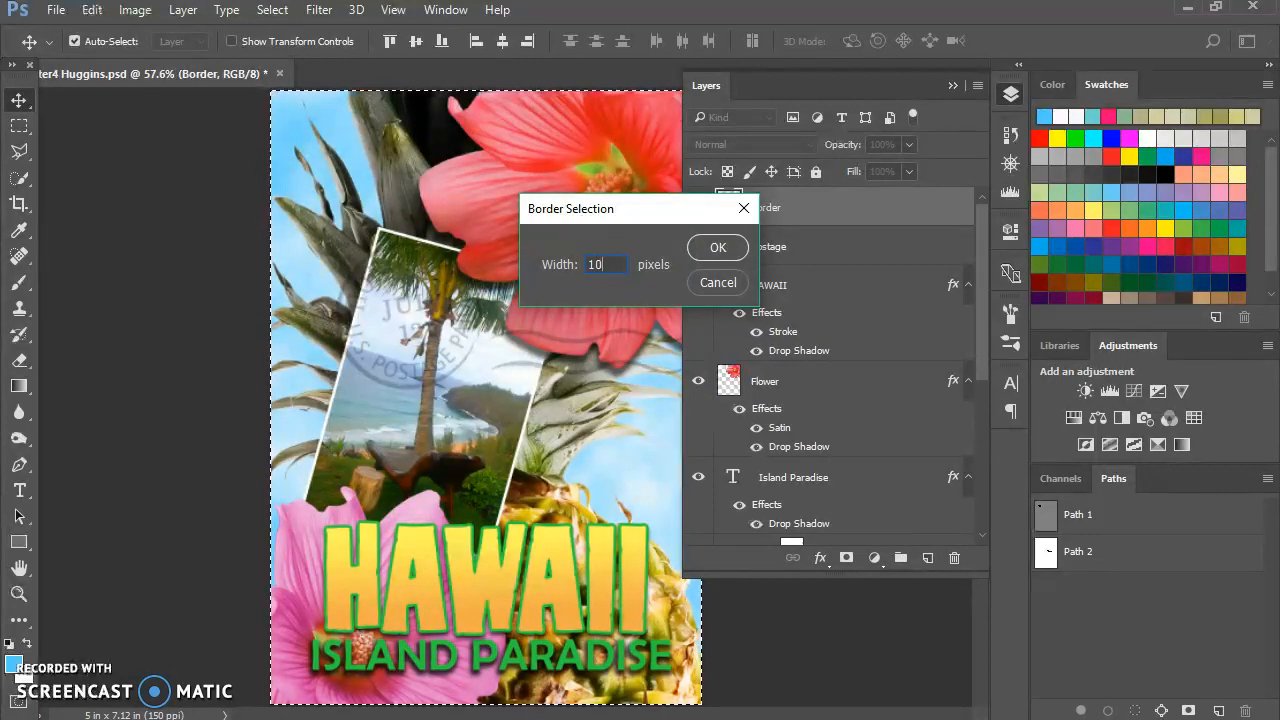
left_click(712, 247)
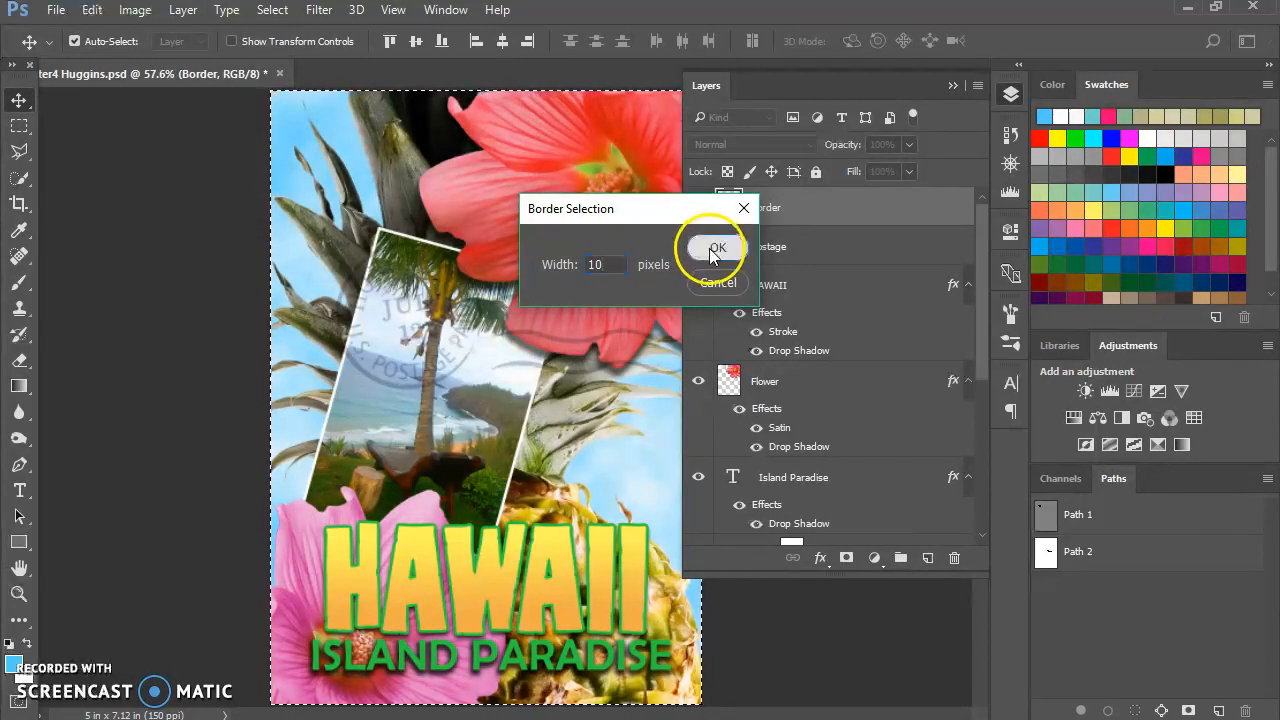
left_click(714, 250)
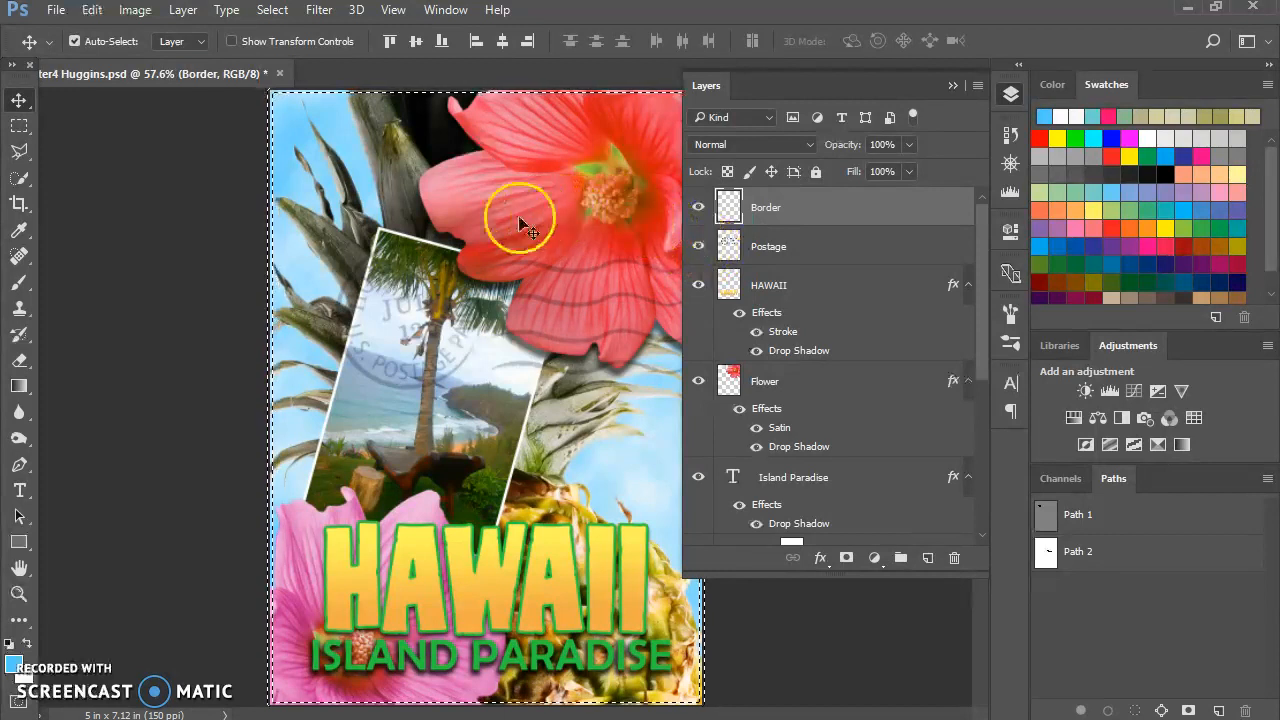
Step: Set the foreground color to white (ffffff)
left_click(13, 665)
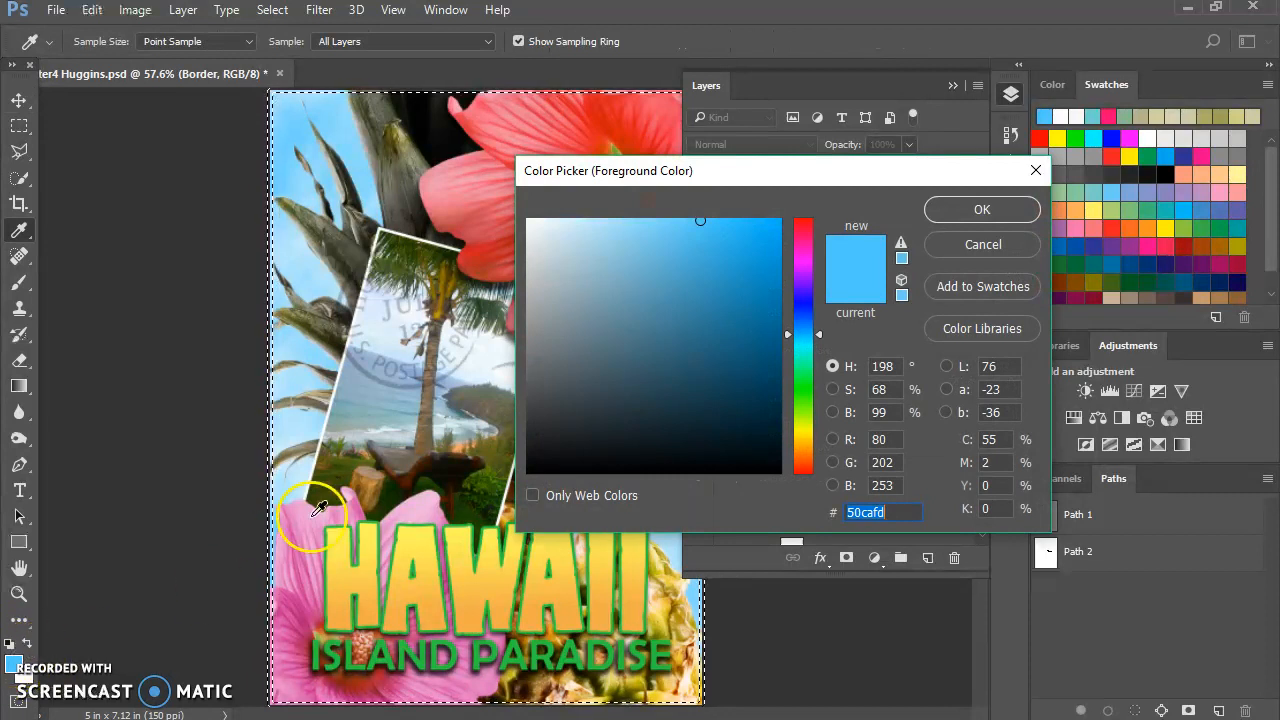
mouse_move(551, 245)
left_mouse_down()
mouse_move(551, 229)
mouse_move(519, 212)
left_mouse_up()
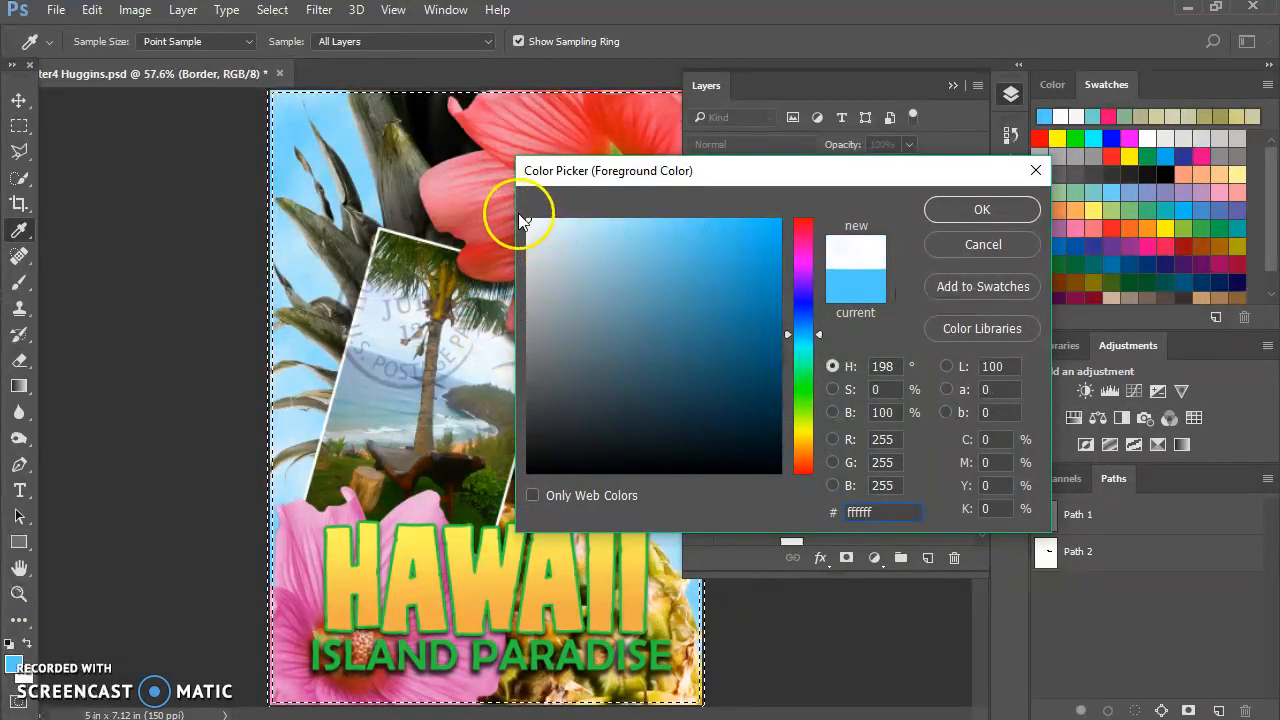
left_click(956, 211)
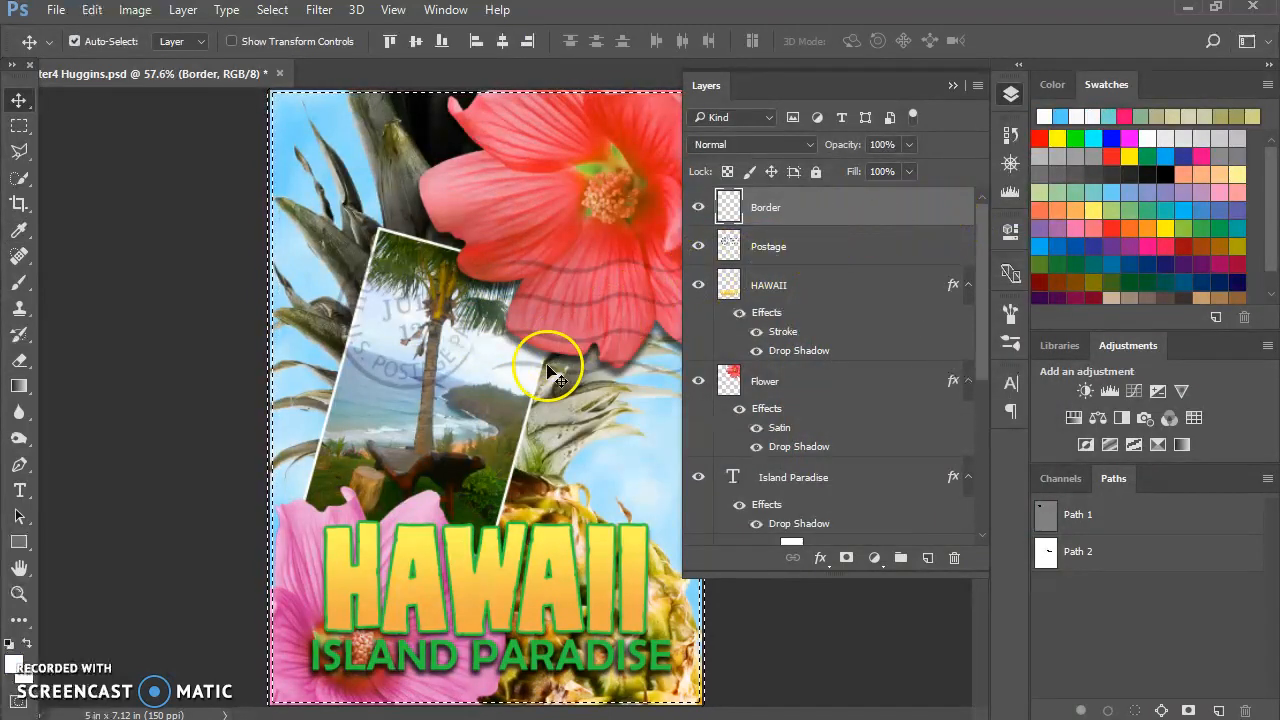
Step: Fill the border selection on the Border layer with the foreground color in Normal mode at 100% opacity
left_click(95, 11)
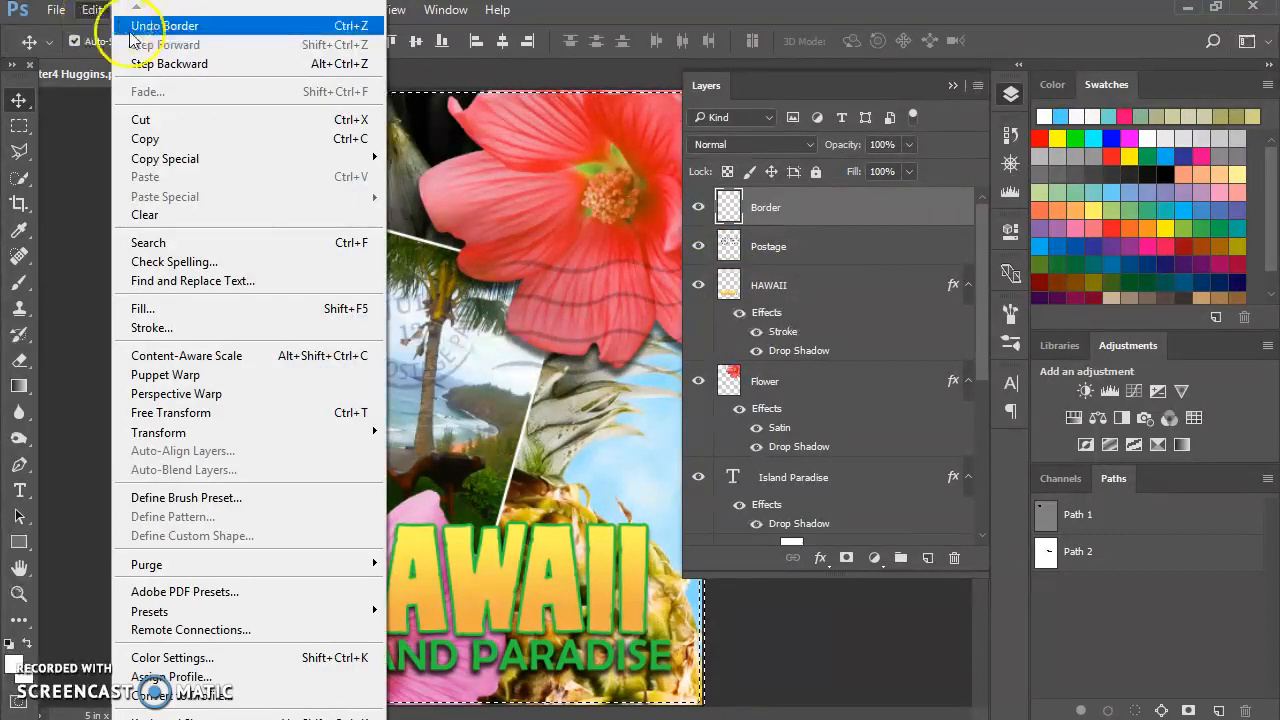
left_click(188, 316)
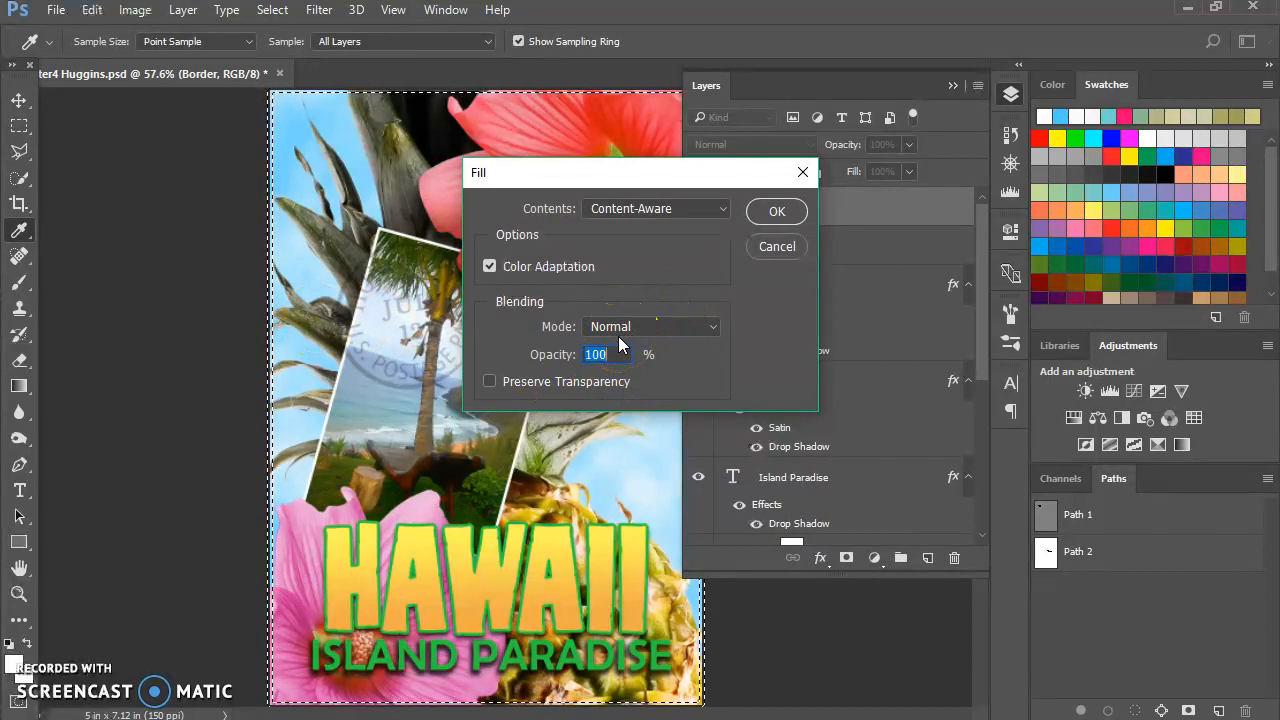
left_click(683, 206)
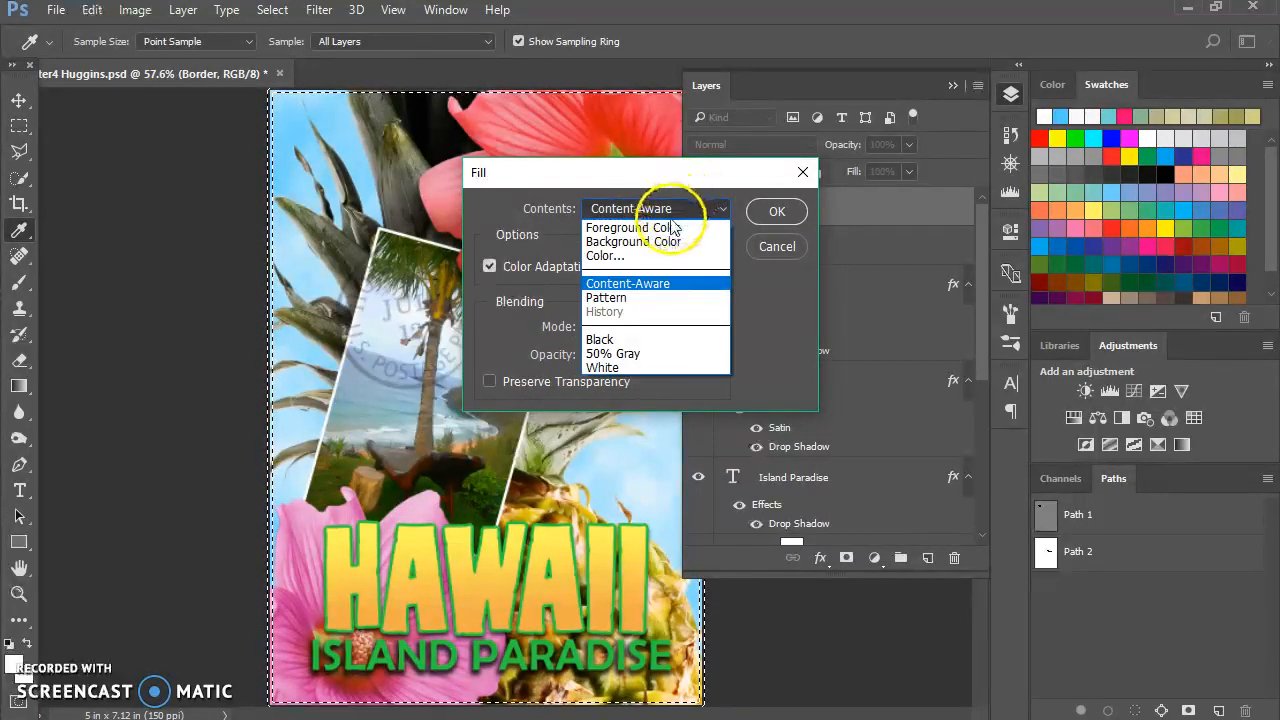
left_click(616, 228)
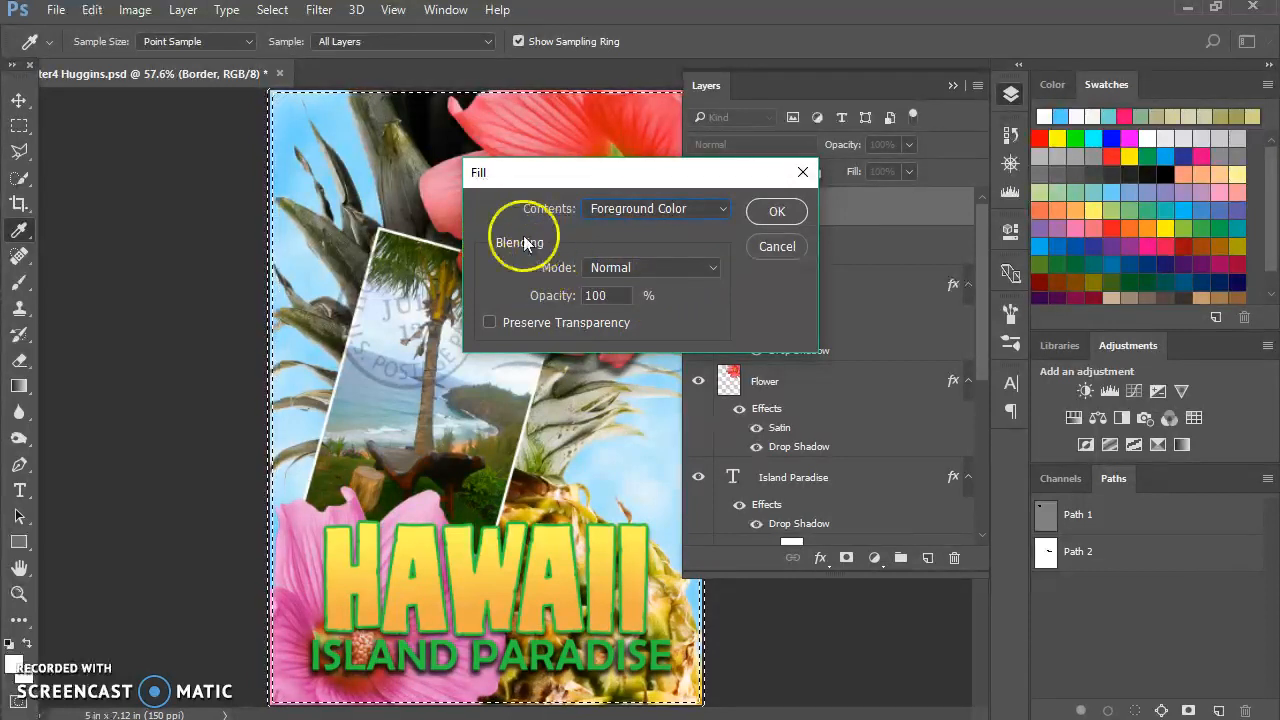
left_click(693, 265)
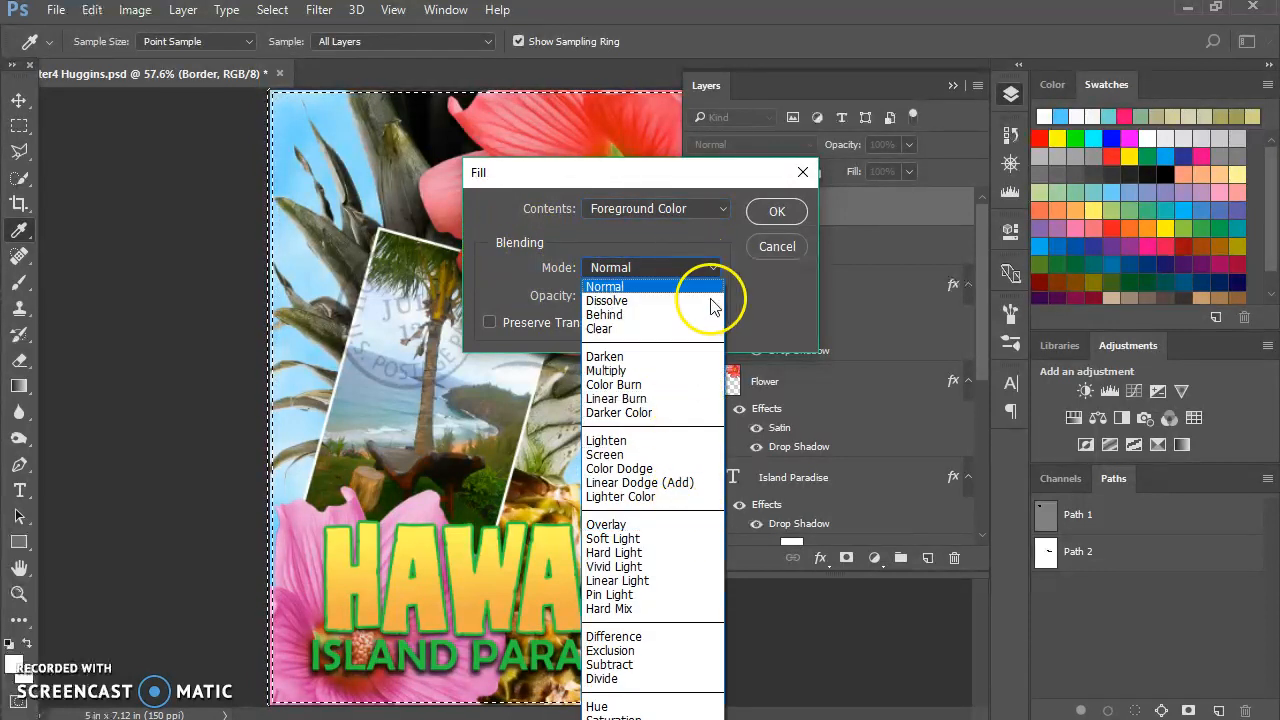
left_click(758, 285)
left_click_drag(720, 171, 609, 309)
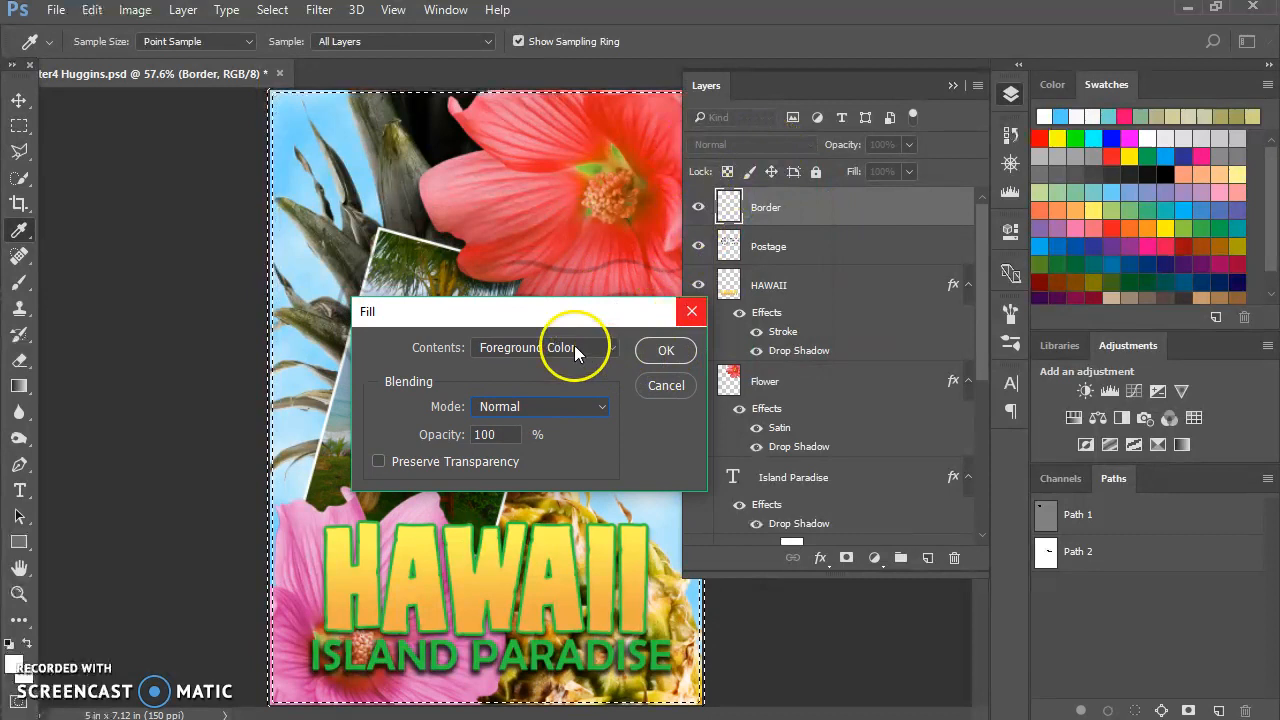
left_click_drag(558, 321, 634, 202)
left_click(739, 233)
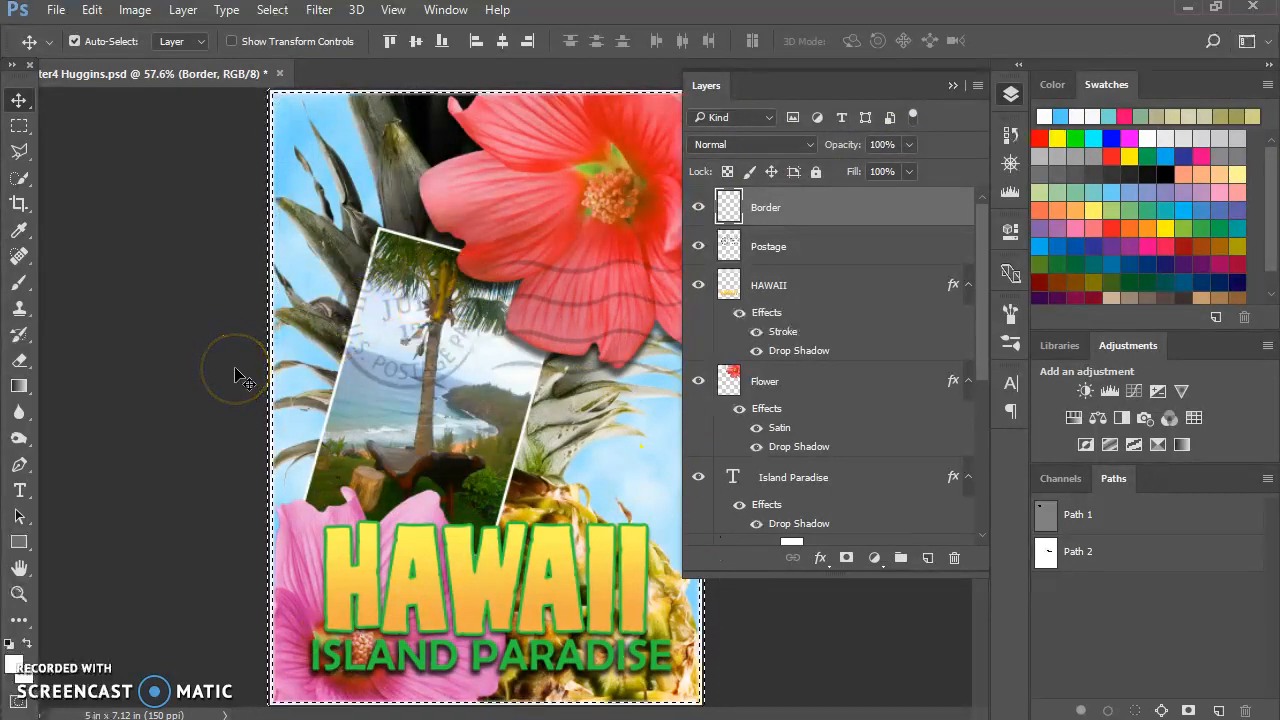
Step: Deselect the border selection around the postcard
key("ctrl+d")
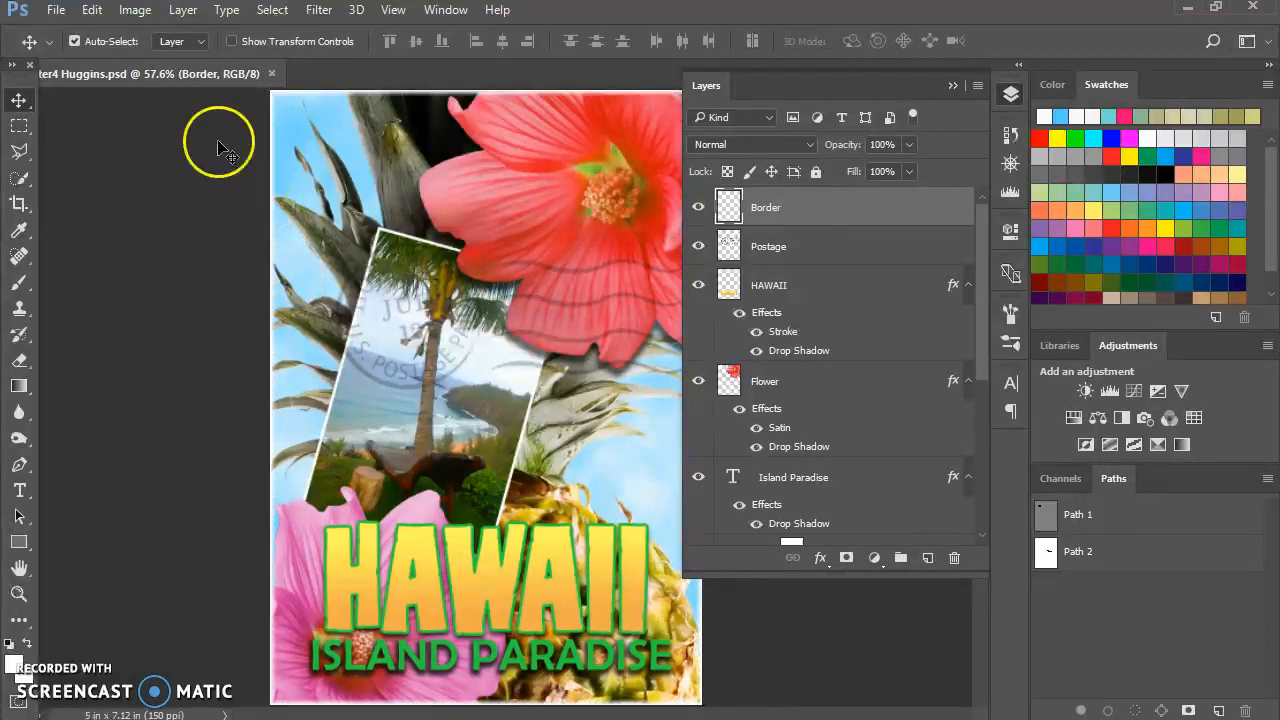
left_click(272, 10)
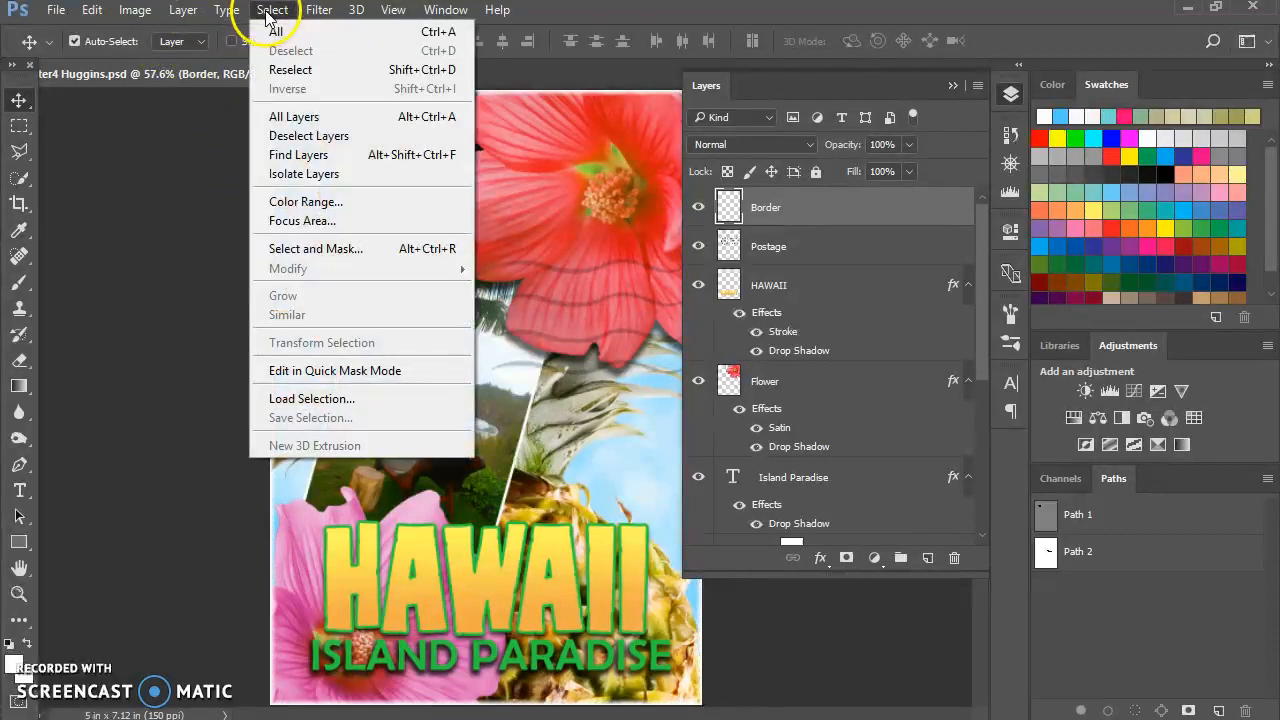
left_click(288, 70)
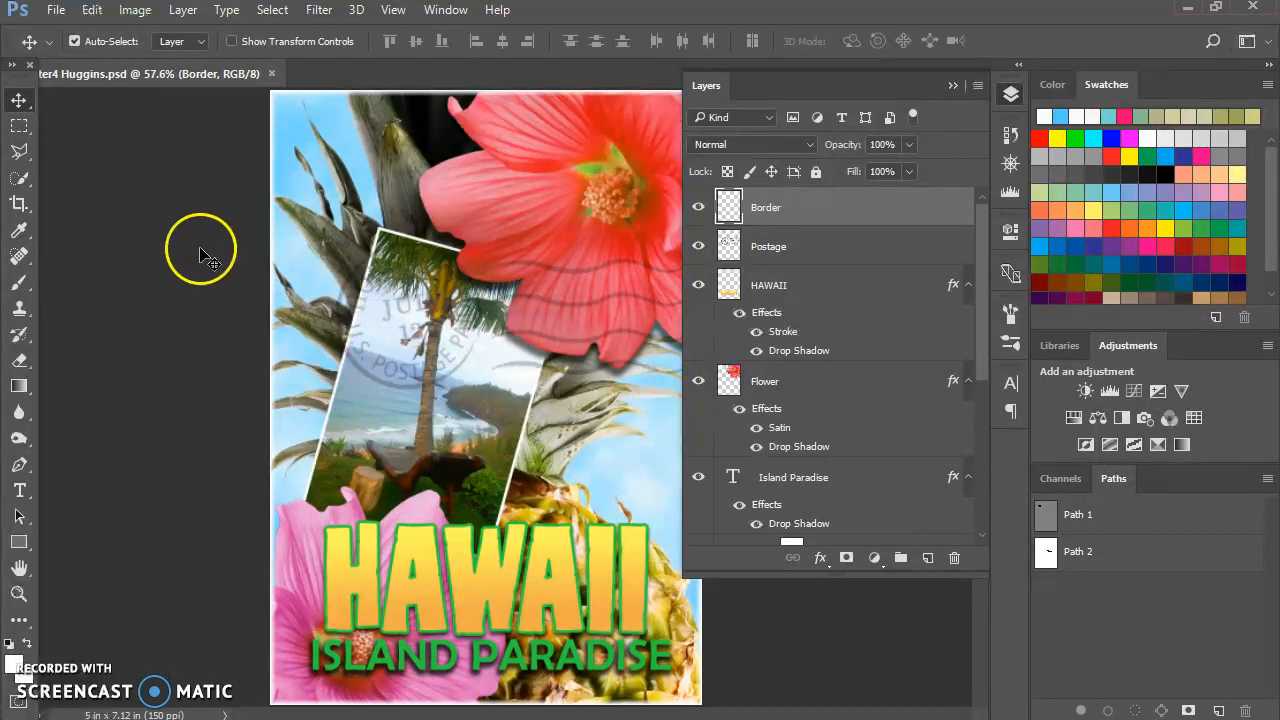
Step: Save the layered postcard to the Desktop as a Photoshop file under its current name, replacing the existing file
left_click(57, 12)
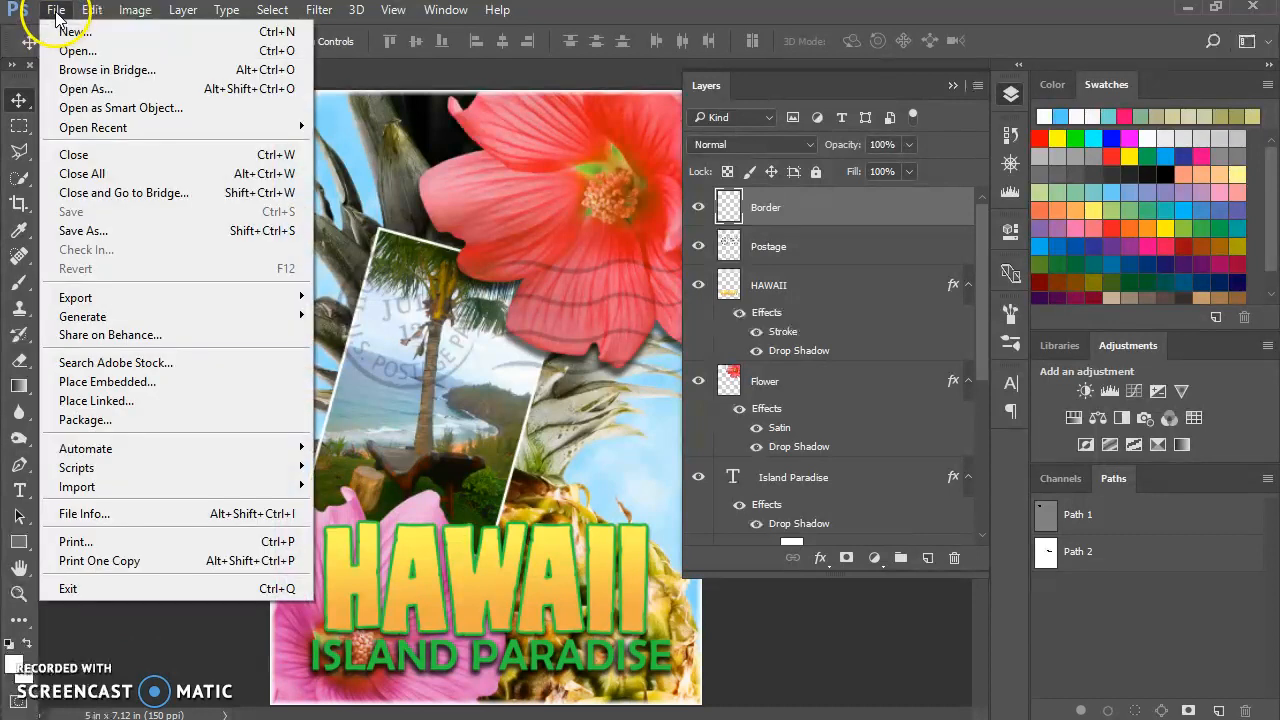
left_click(89, 232)
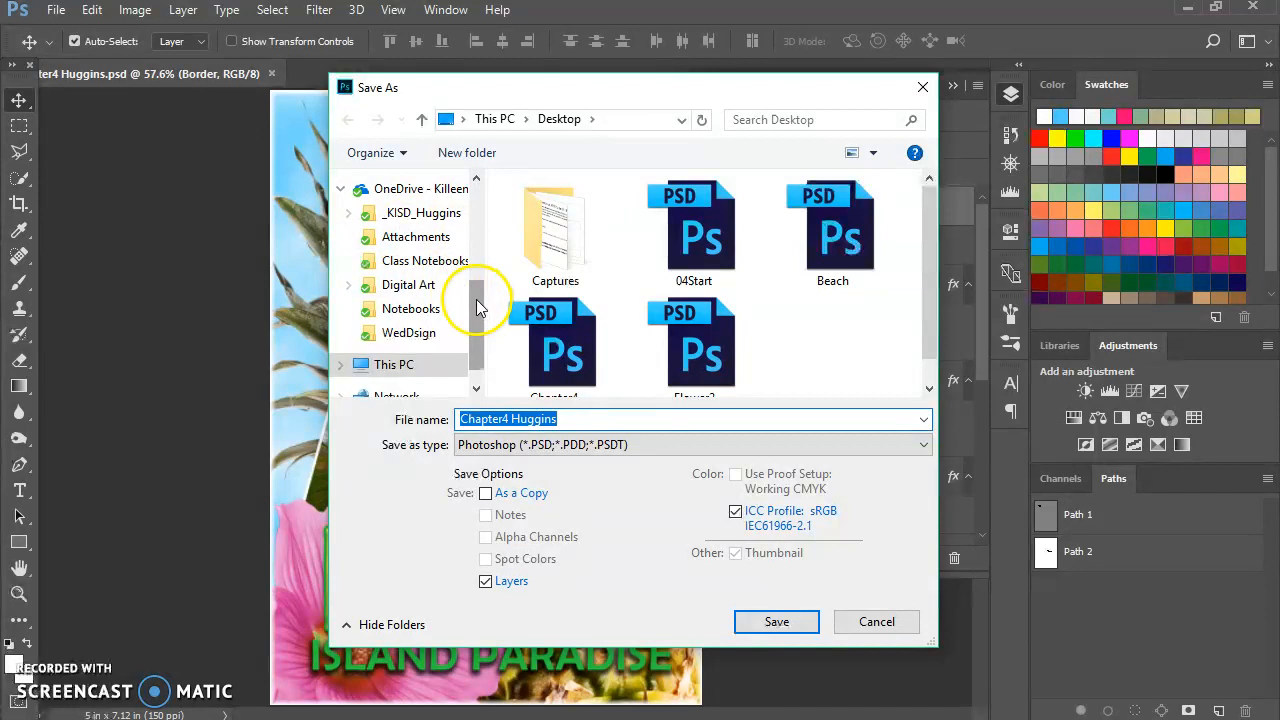
left_click_drag(476, 298, 476, 195)
left_click(430, 221)
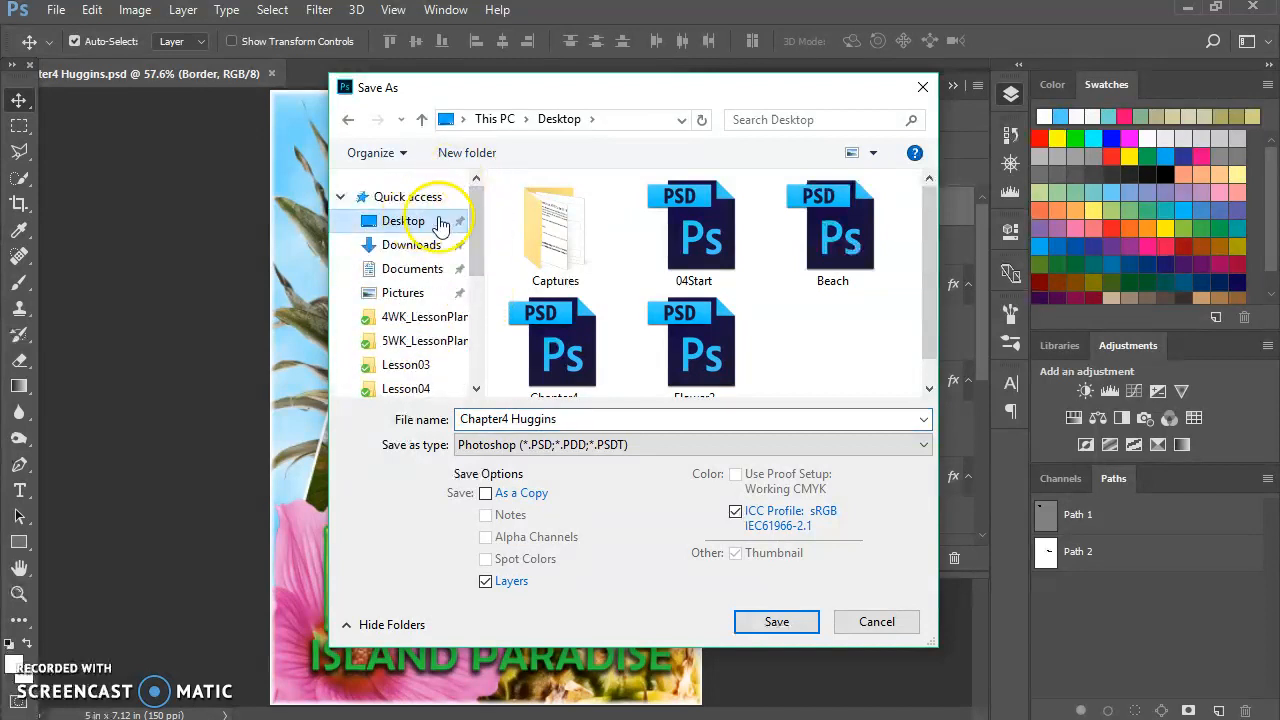
left_click(770, 621)
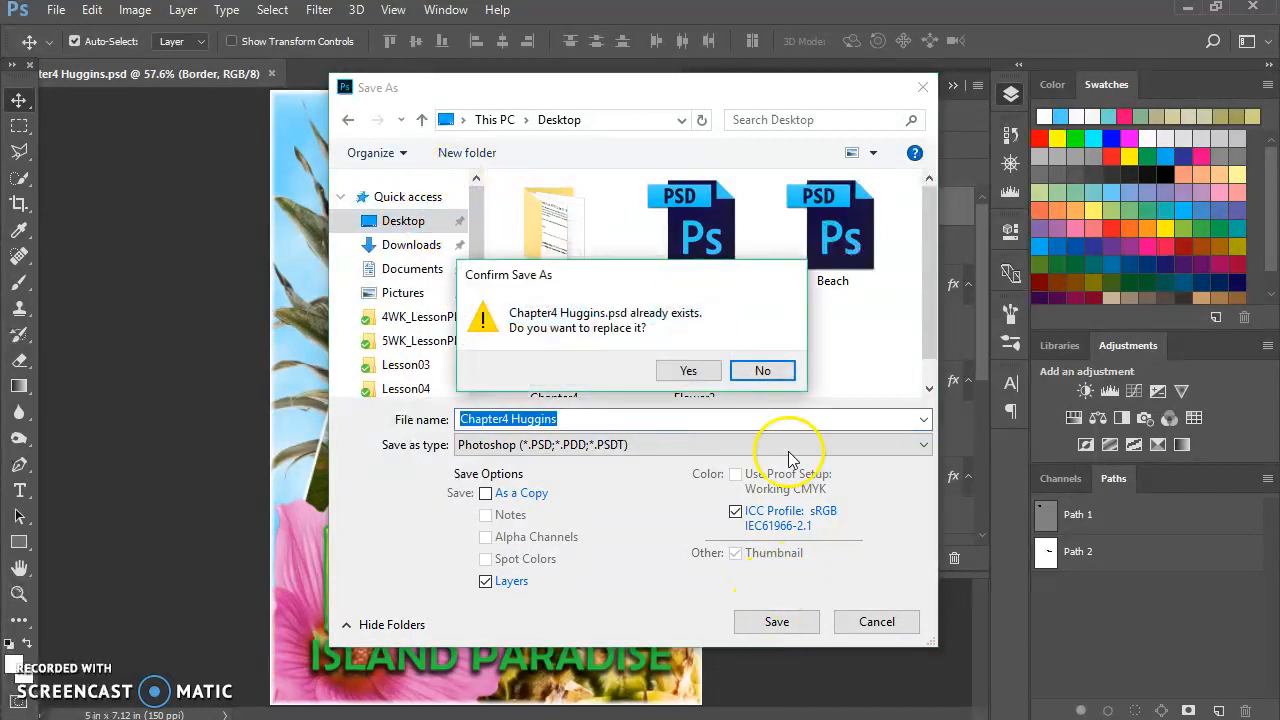
left_click(687, 375)
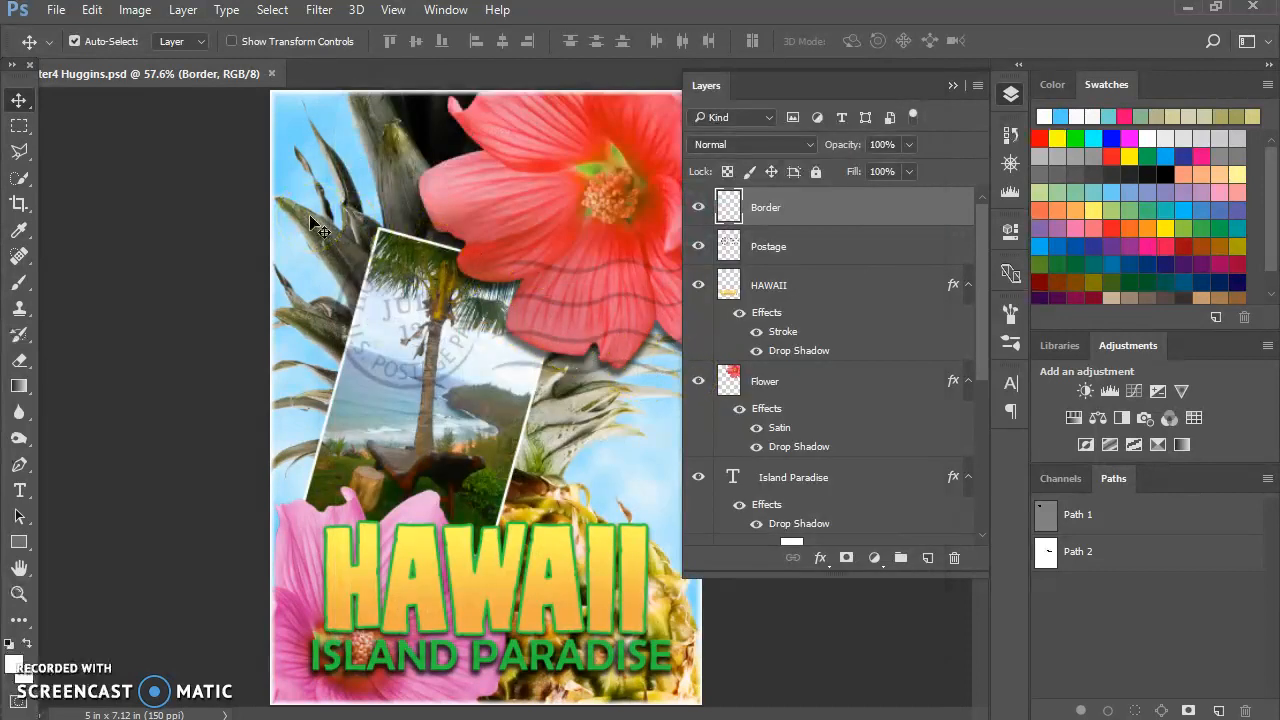
right_click(126, 80)
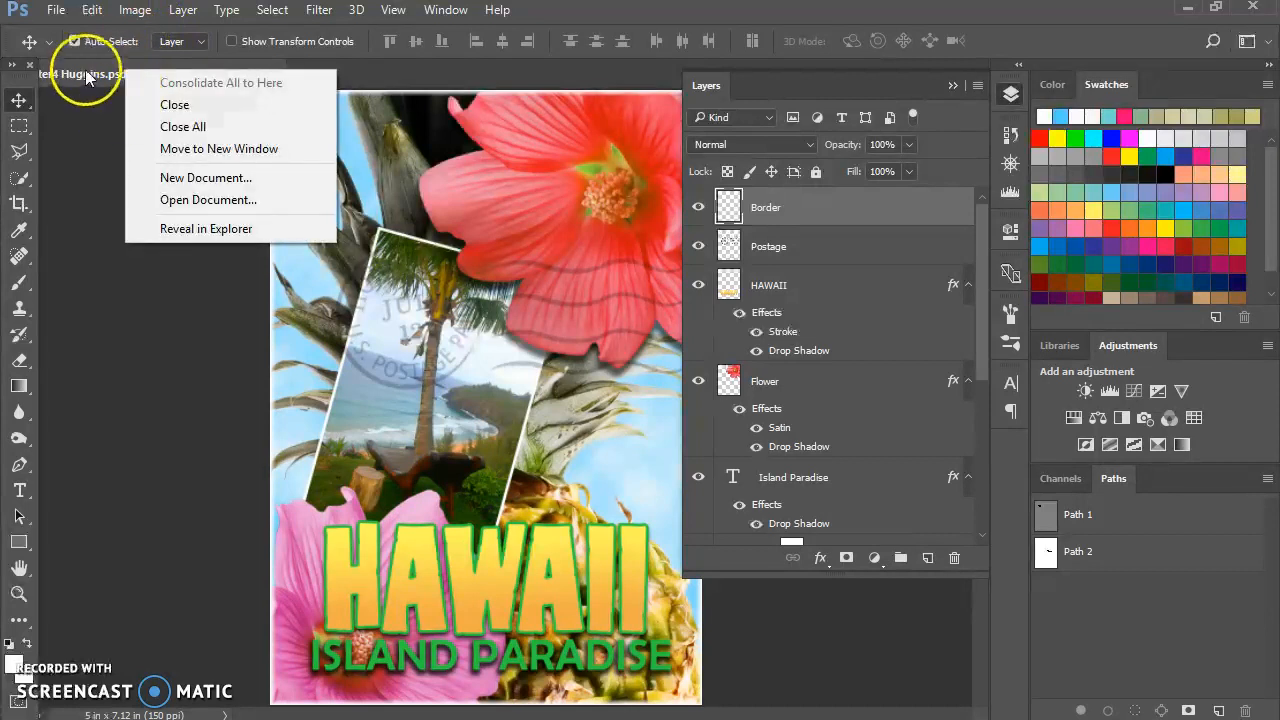
left_click(87, 75)
left_click_drag(89, 80, 113, 70)
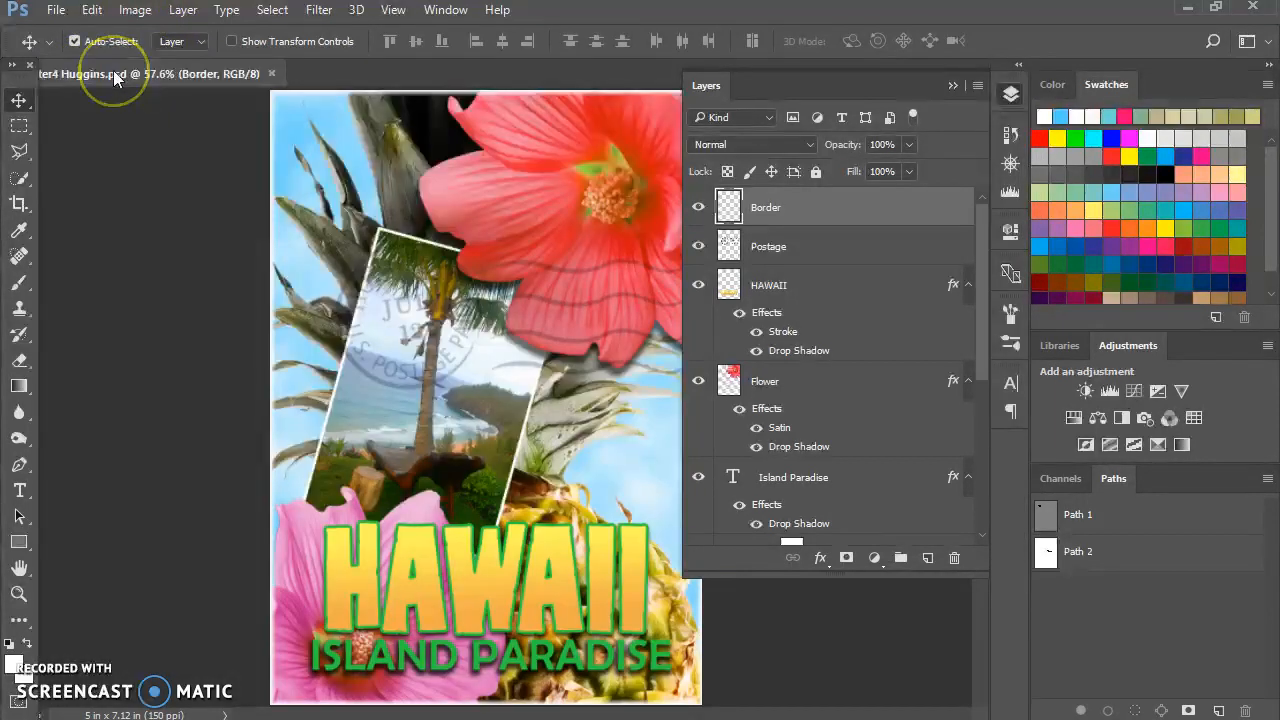
Step: Duplicate the image with its layers kept separate, replacing "copy" in the duplicate's name with "Flatten"
left_click(120, 11)
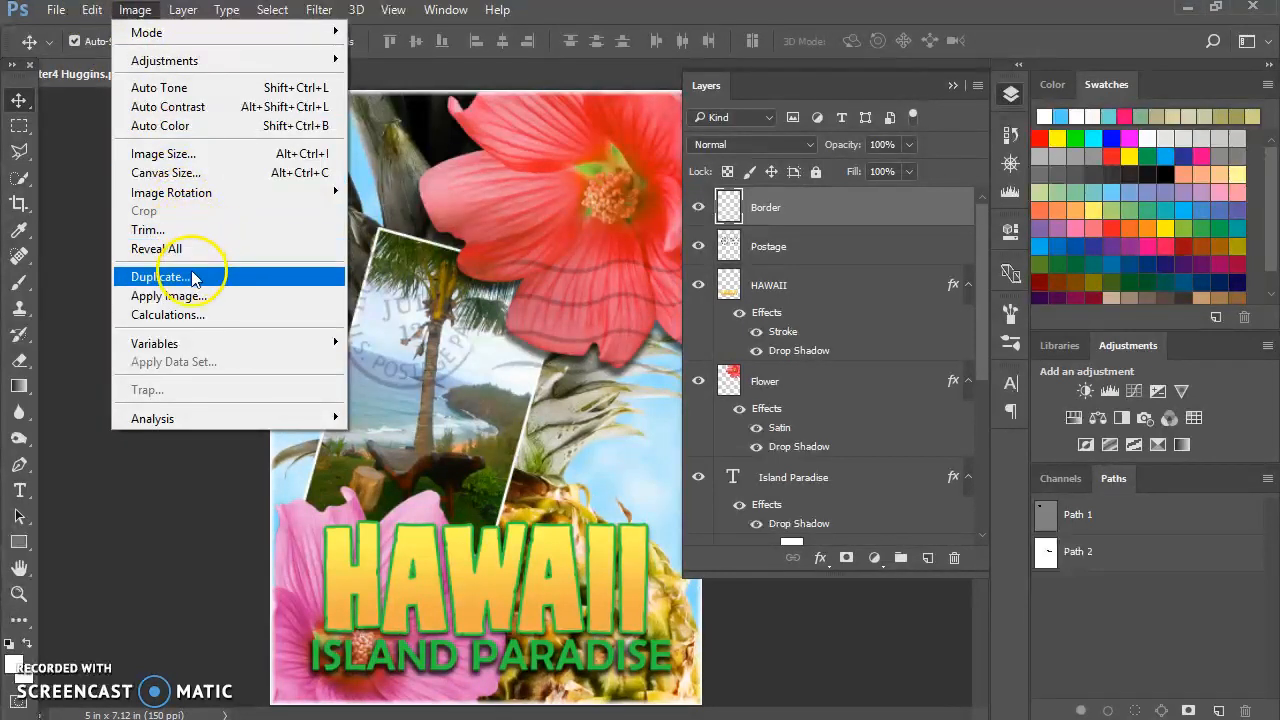
left_click(160, 277)
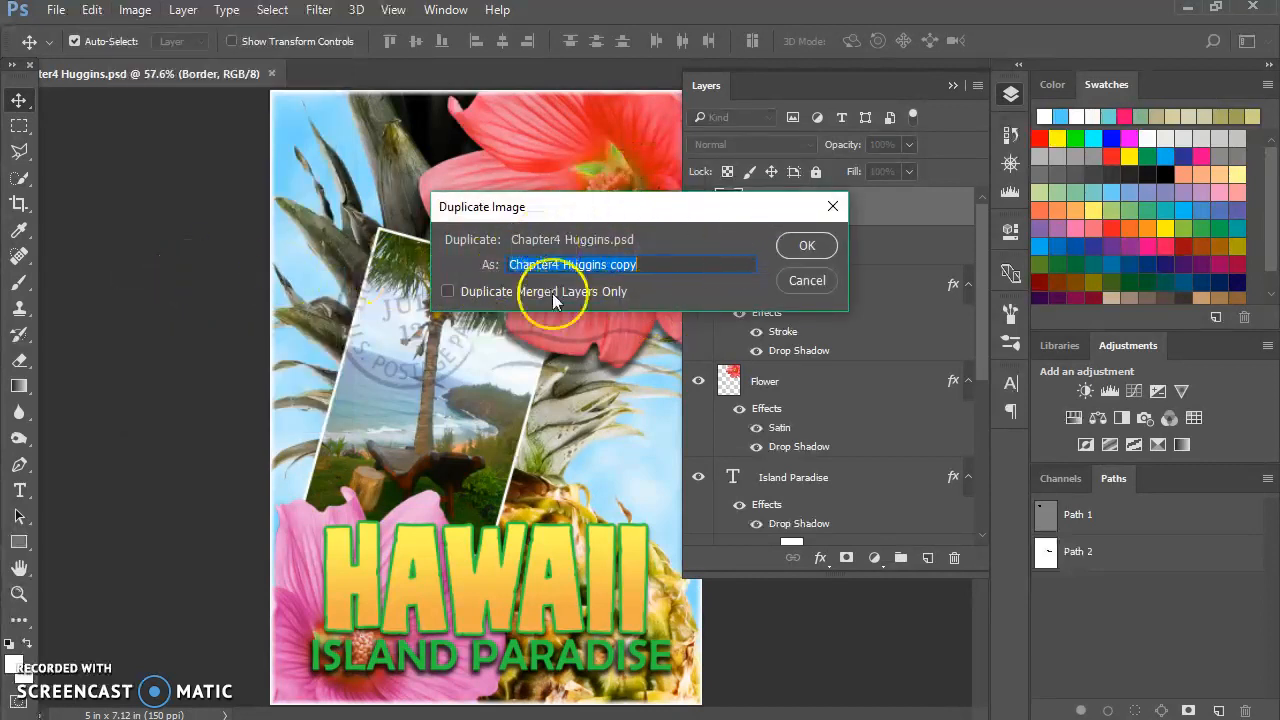
left_click(651, 270)
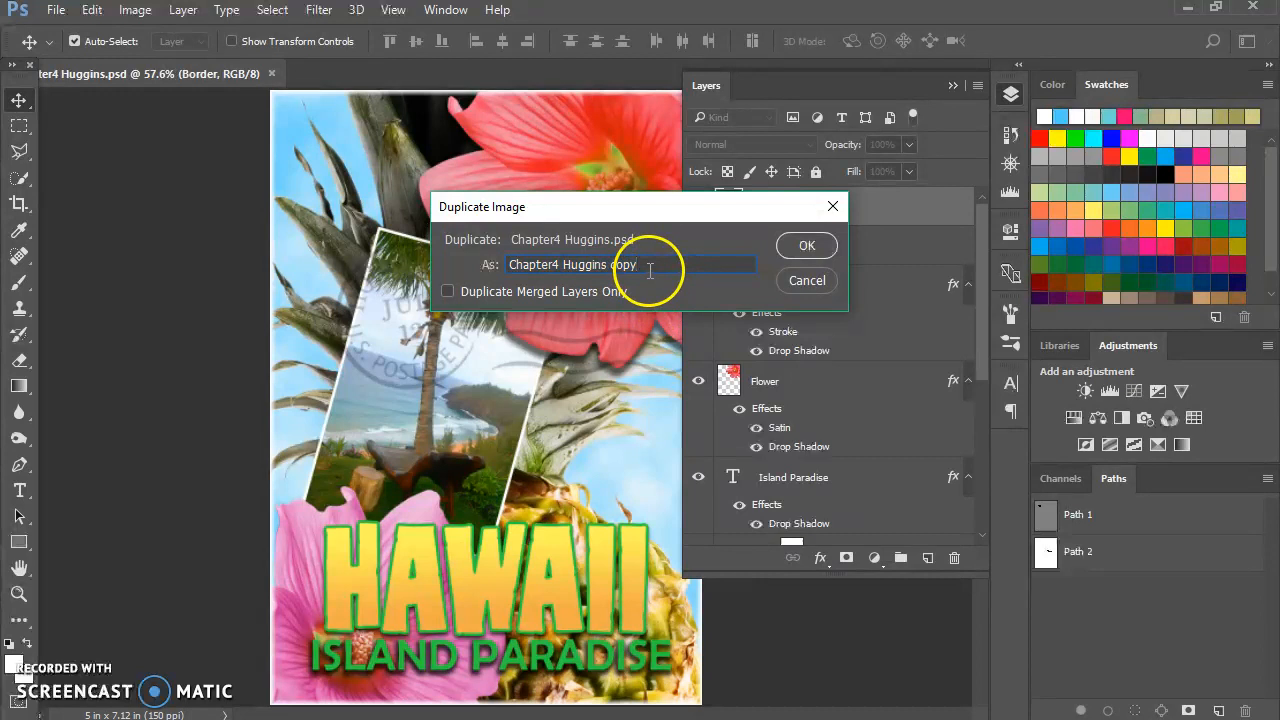
left_click_drag(651, 268, 612, 274)
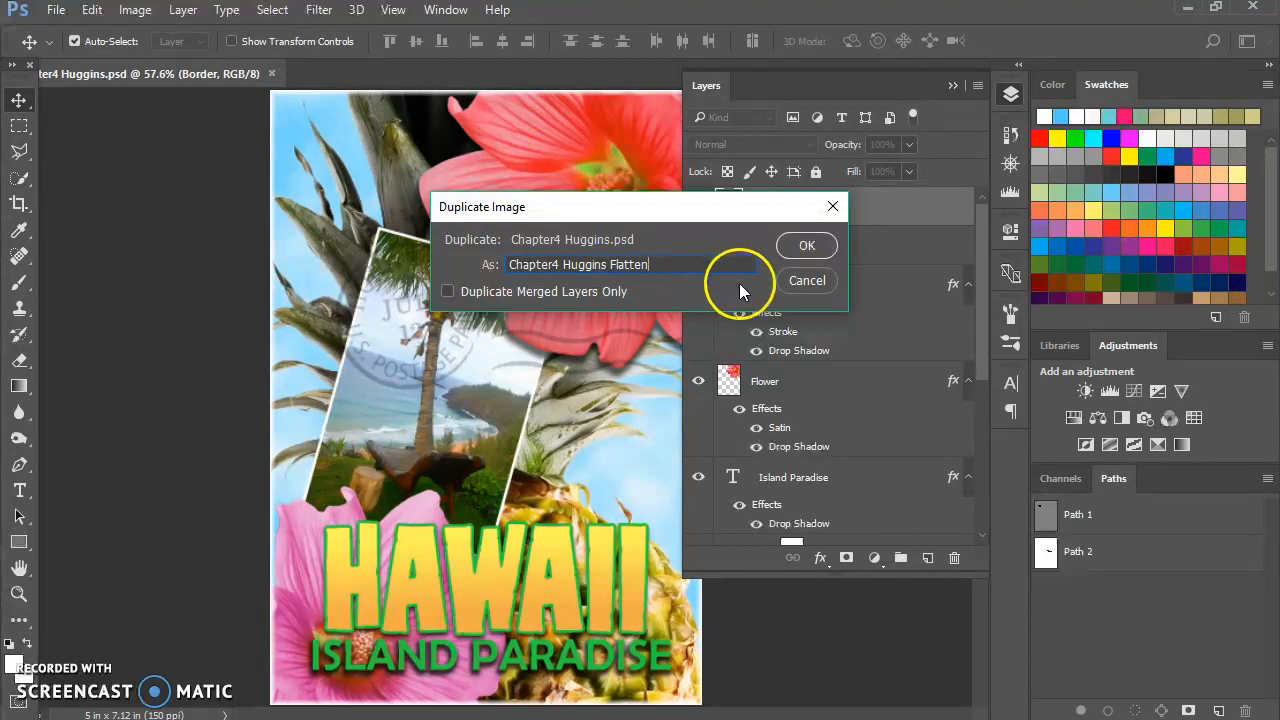
left_click(792, 249)
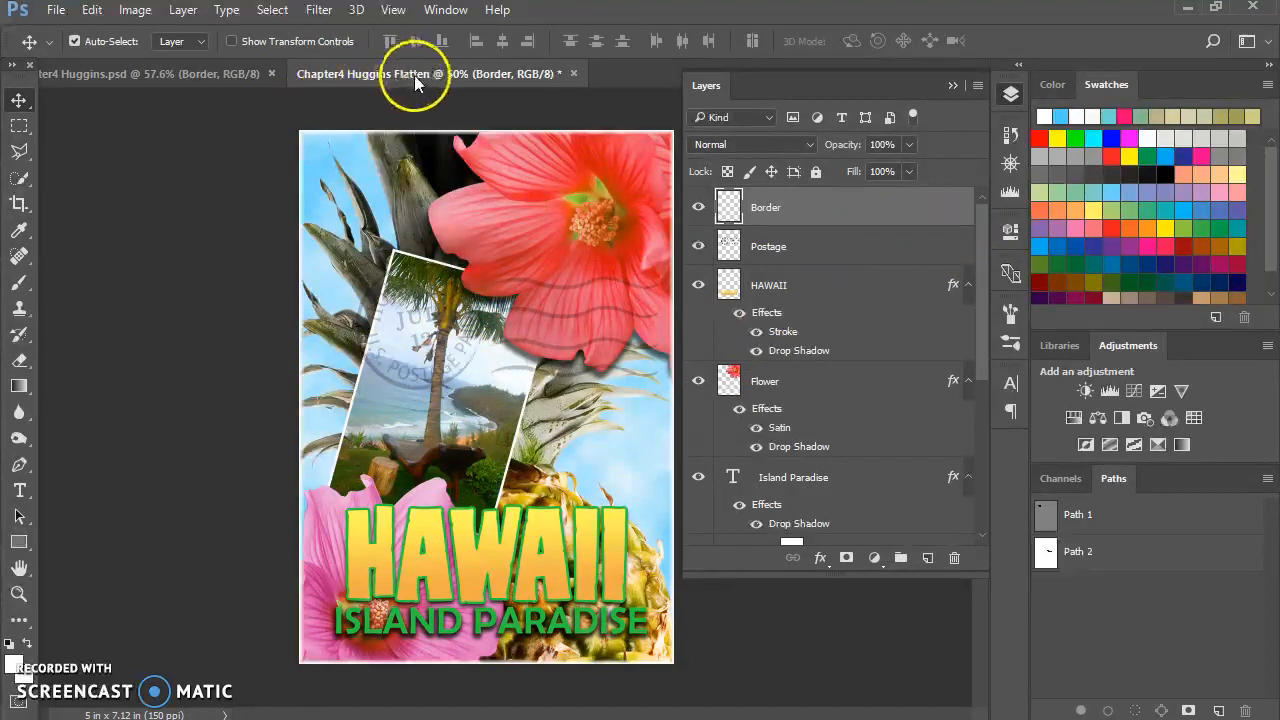
Step: Flatten all layers of the duplicate image, from Border down to Background, leaving the original document layered
left_click(184, 76)
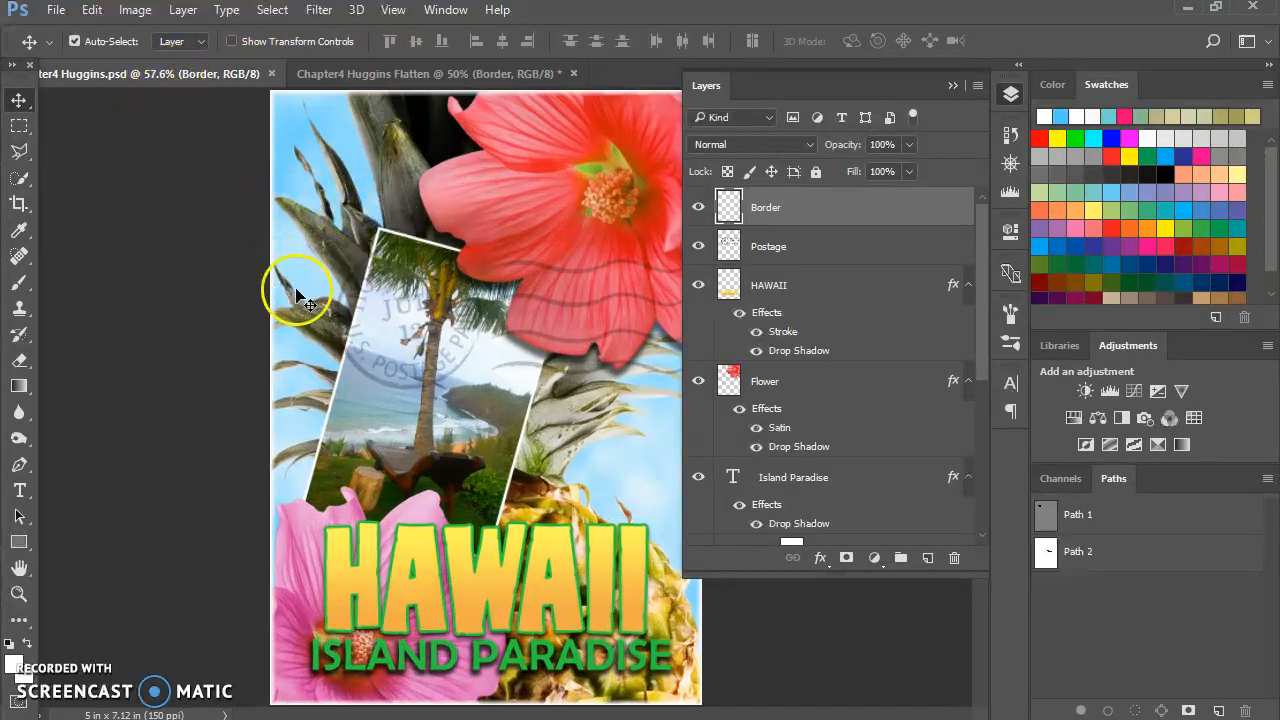
left_click(369, 74)
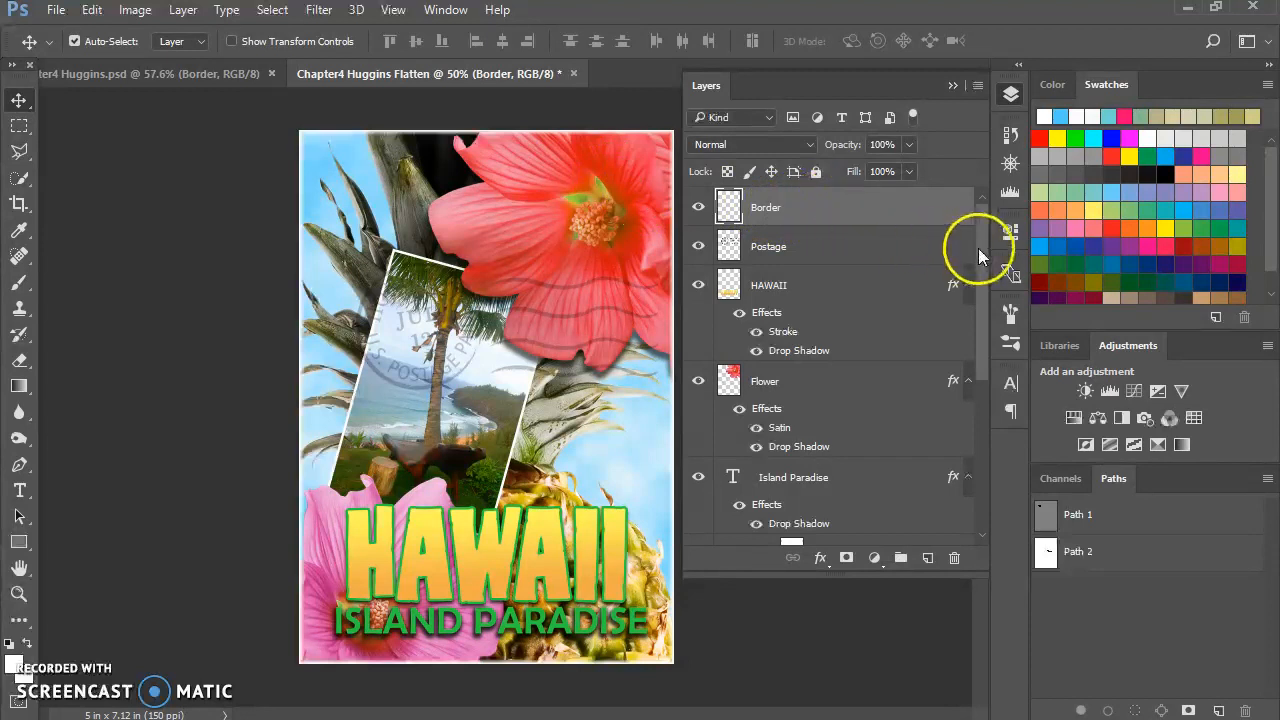
left_click_drag(981, 249, 979, 399)
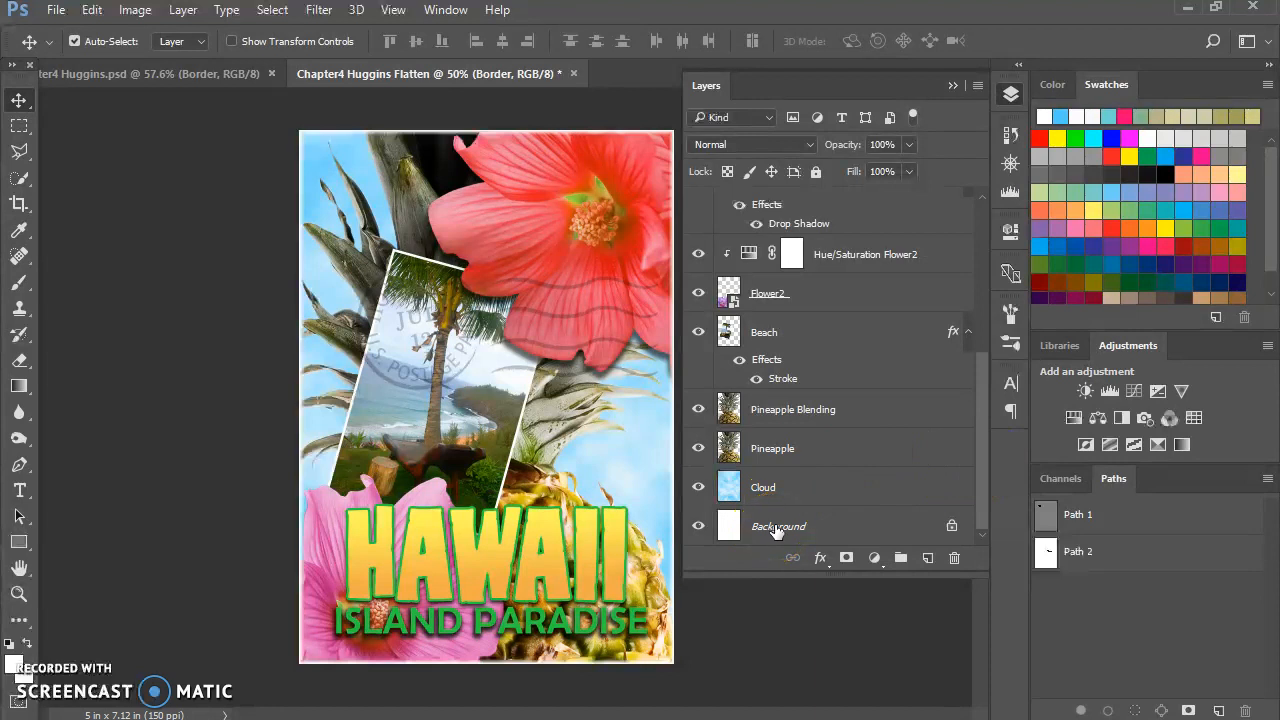
left_click(830, 527, "shift")
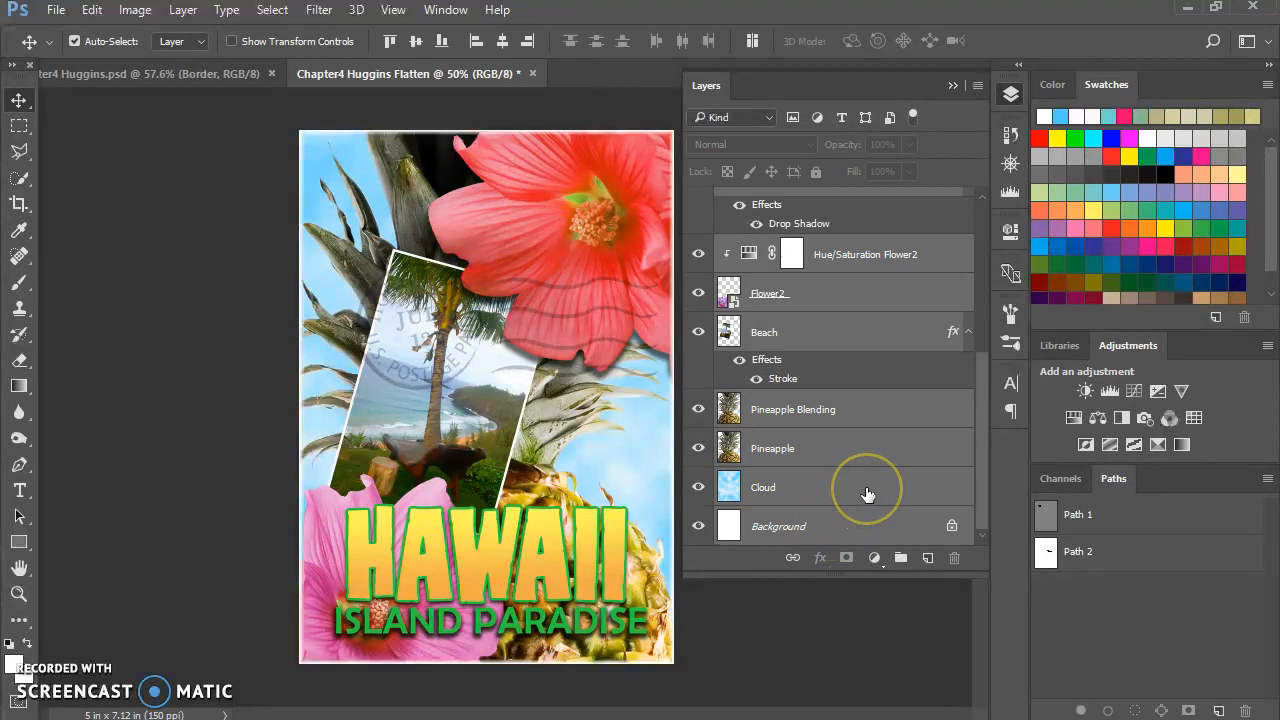
right_click(866, 497)
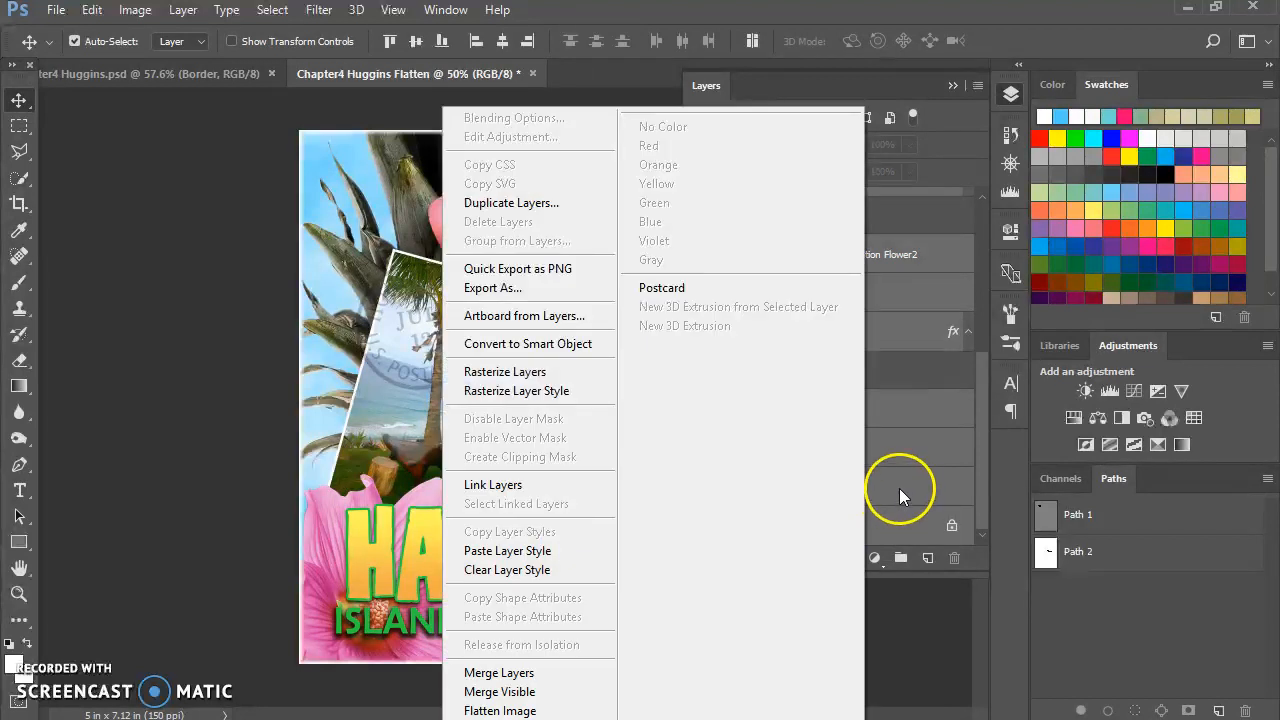
left_click(495, 710)
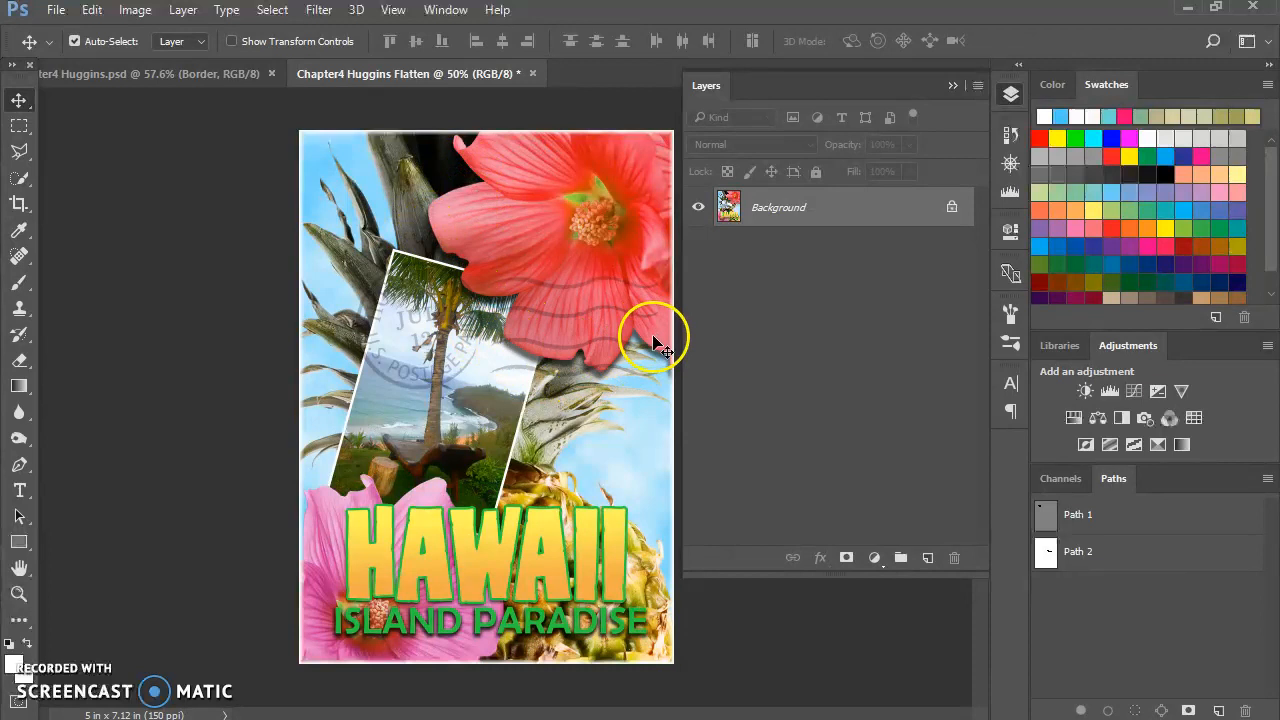
Step: Convert the flattened Background into a regular layer named PostCard
double_click(780, 203)
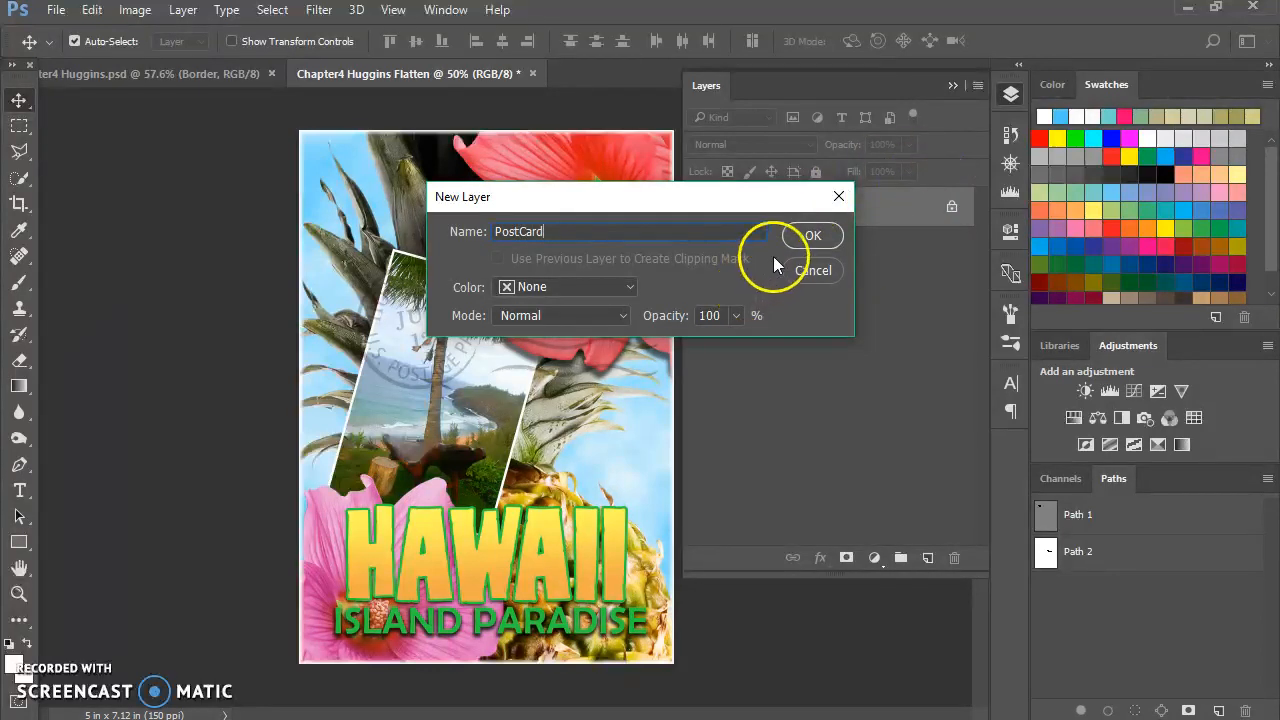
left_click(809, 236)
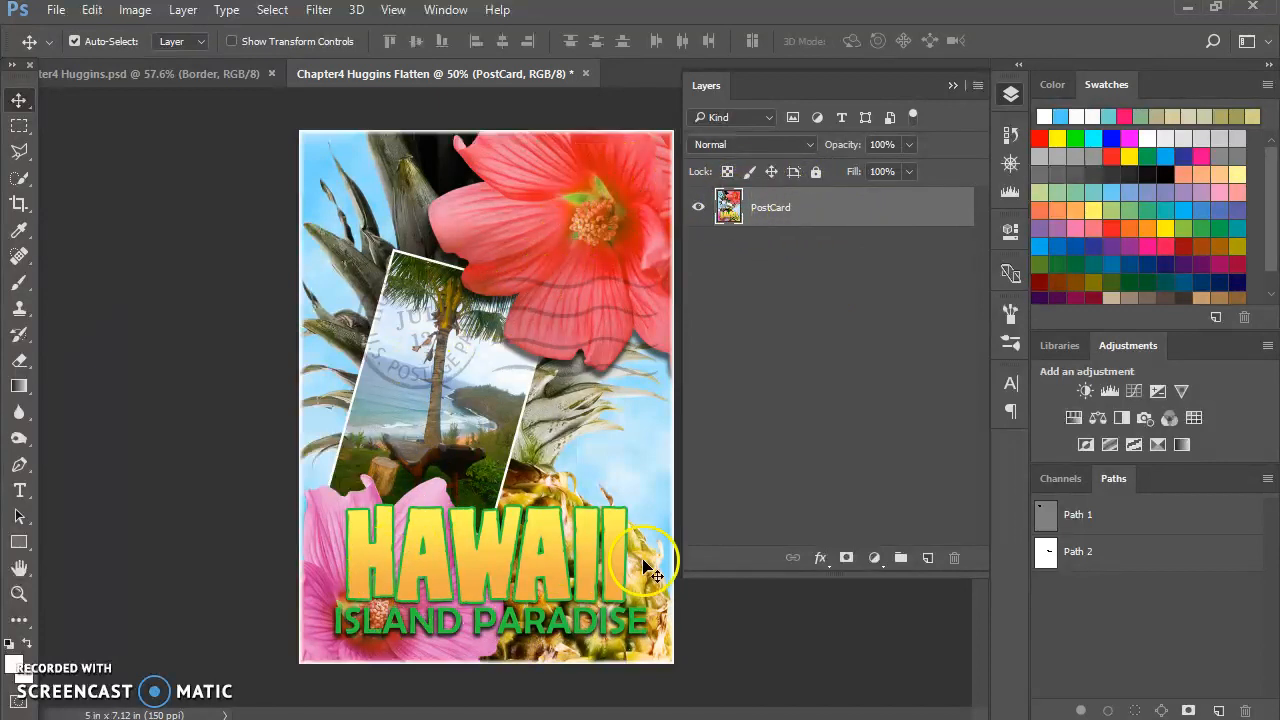
mouse_move(487, 343)
left_mouse_down()
mouse_move(483, 320)
mouse_move(490, 333)
left_mouse_up()
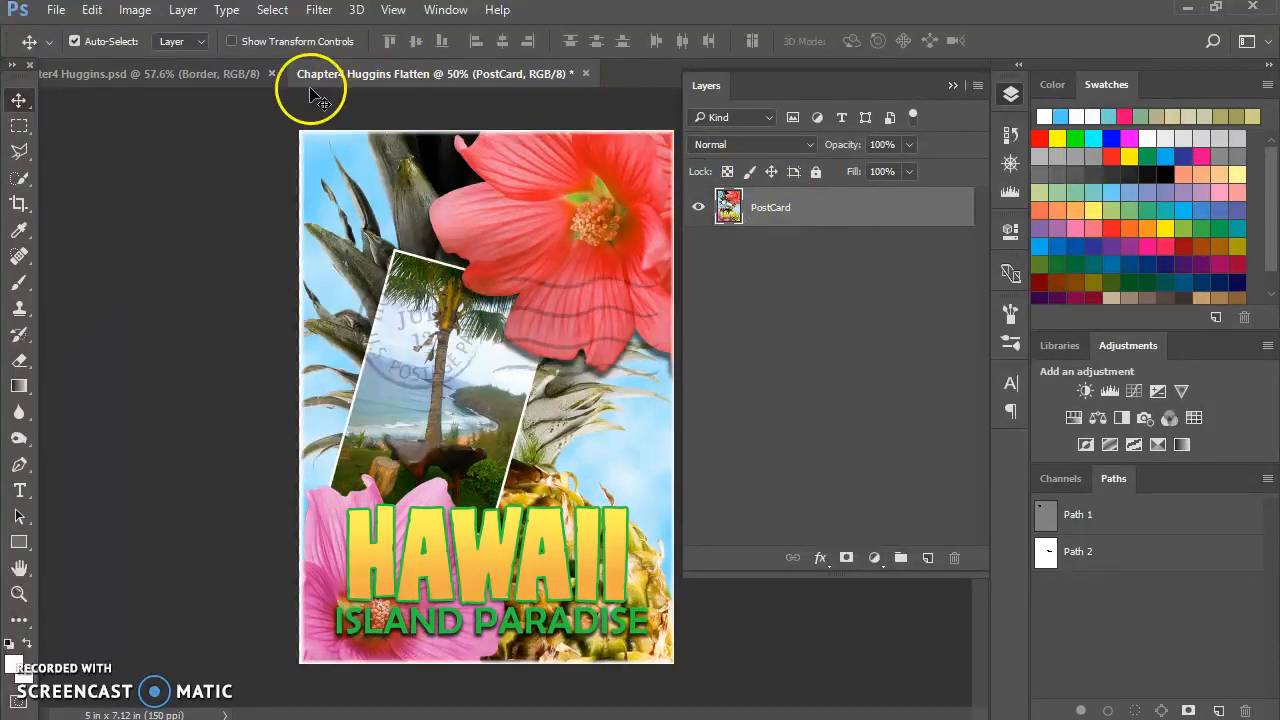
left_click(58, 10)
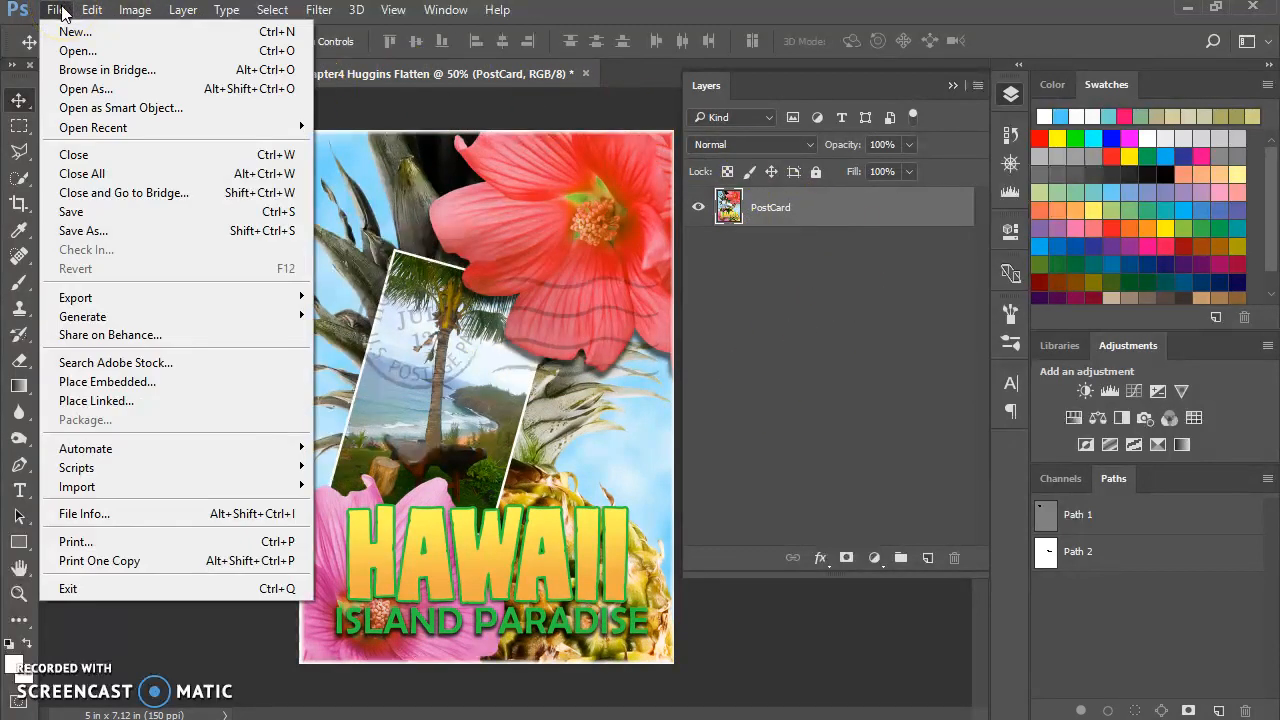
left_click(97, 232)
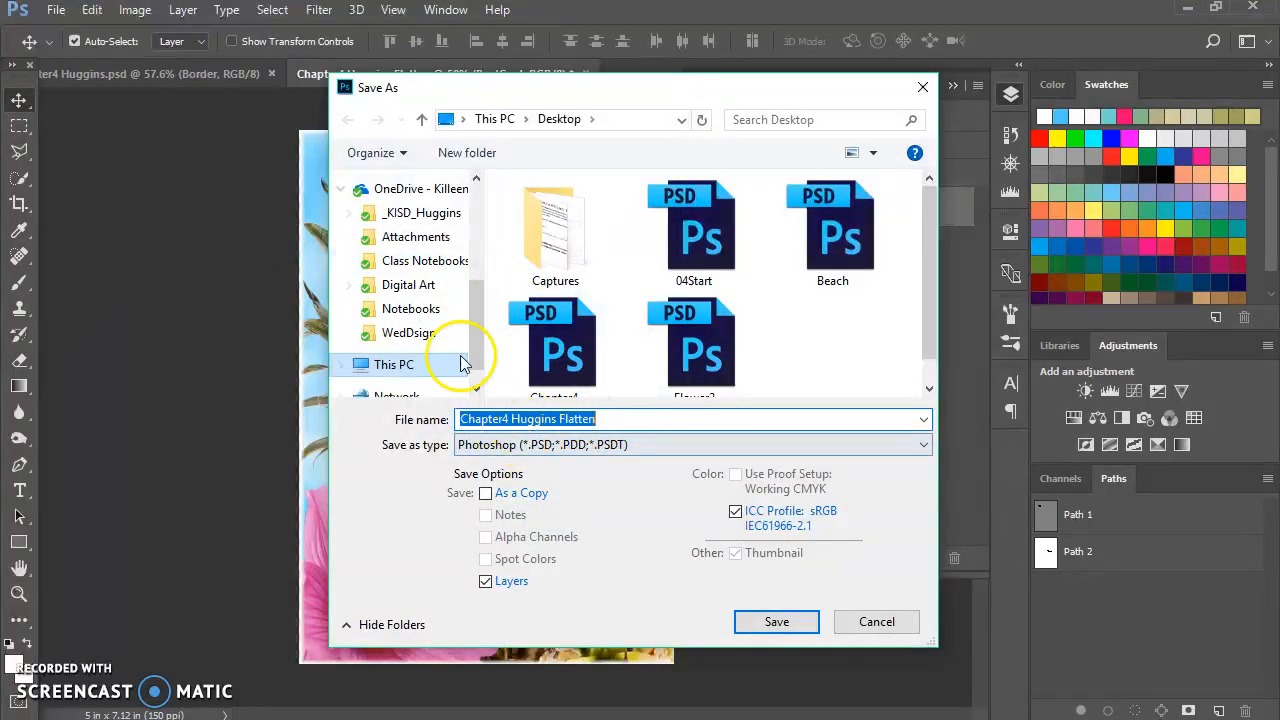
left_click_drag(478, 316, 477, 205)
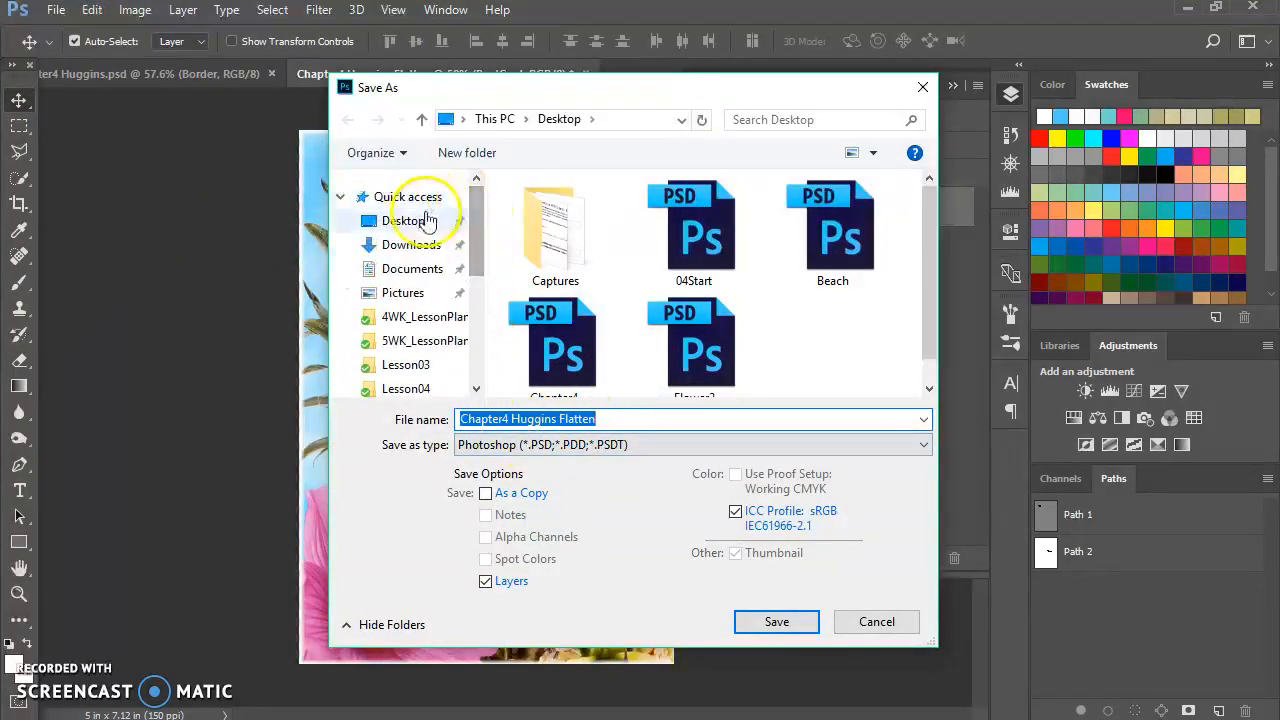
left_click(403, 220)
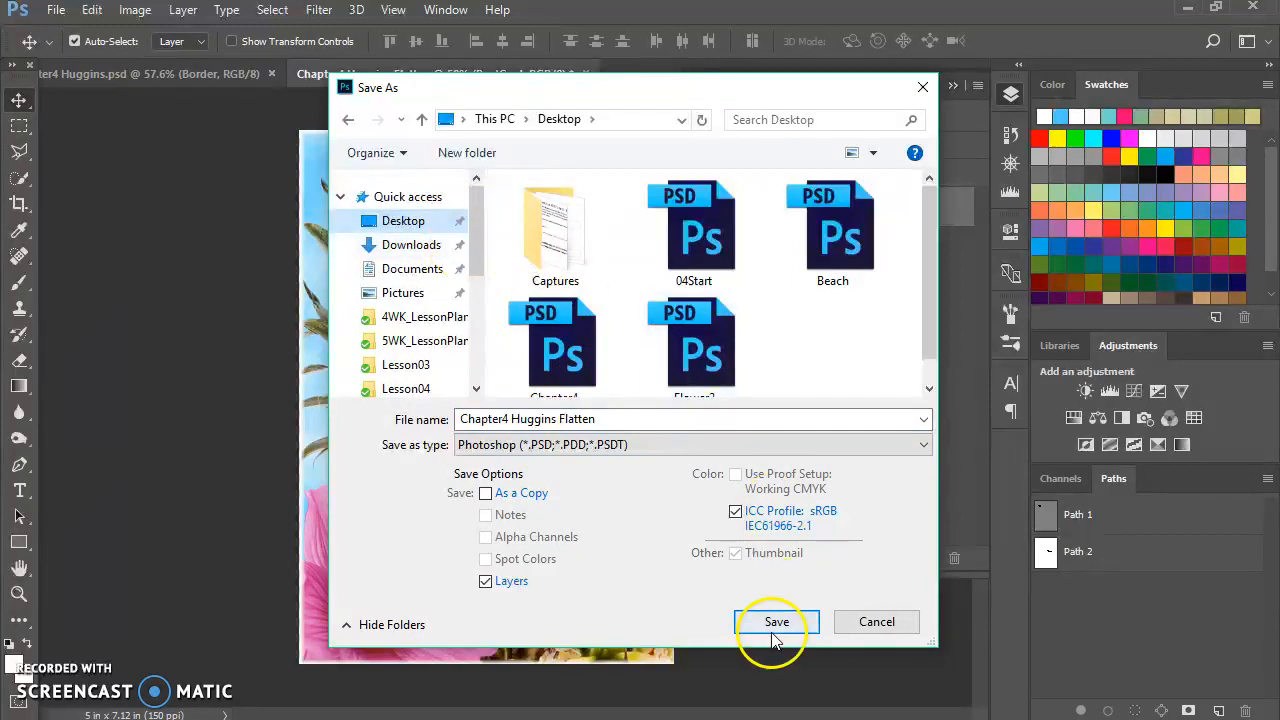
left_click(874, 622)
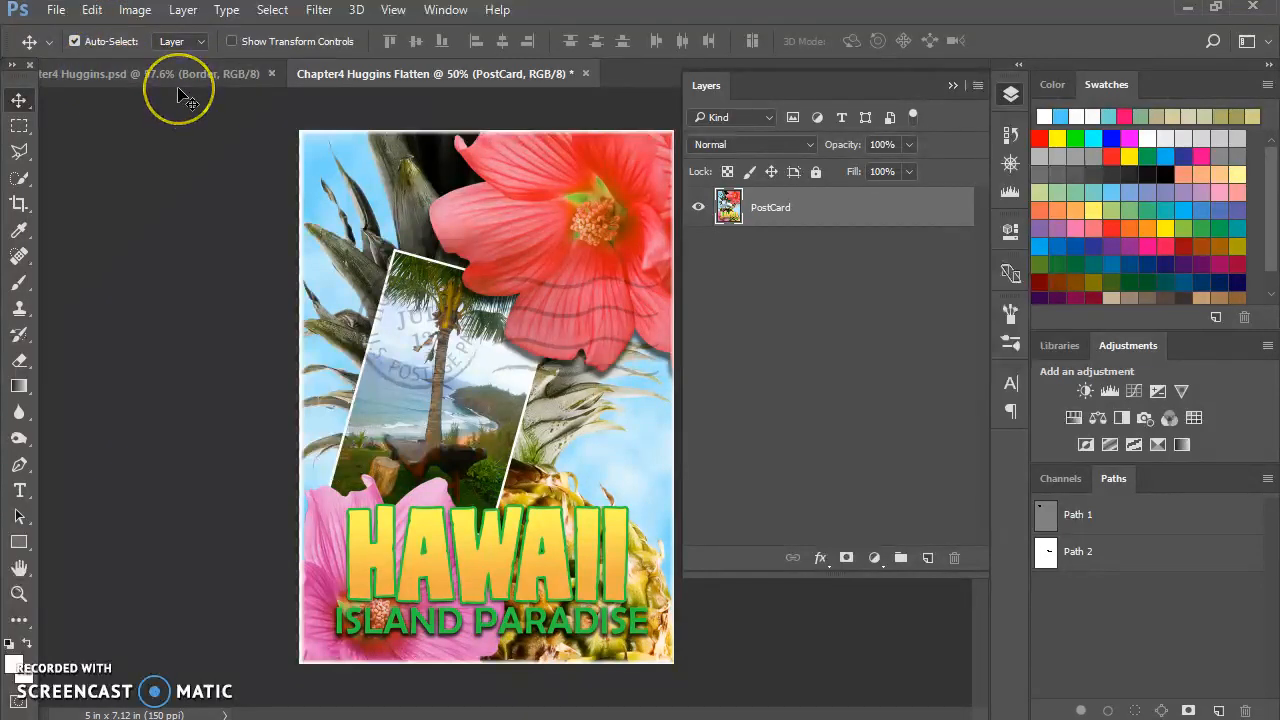
left_click(167, 109)
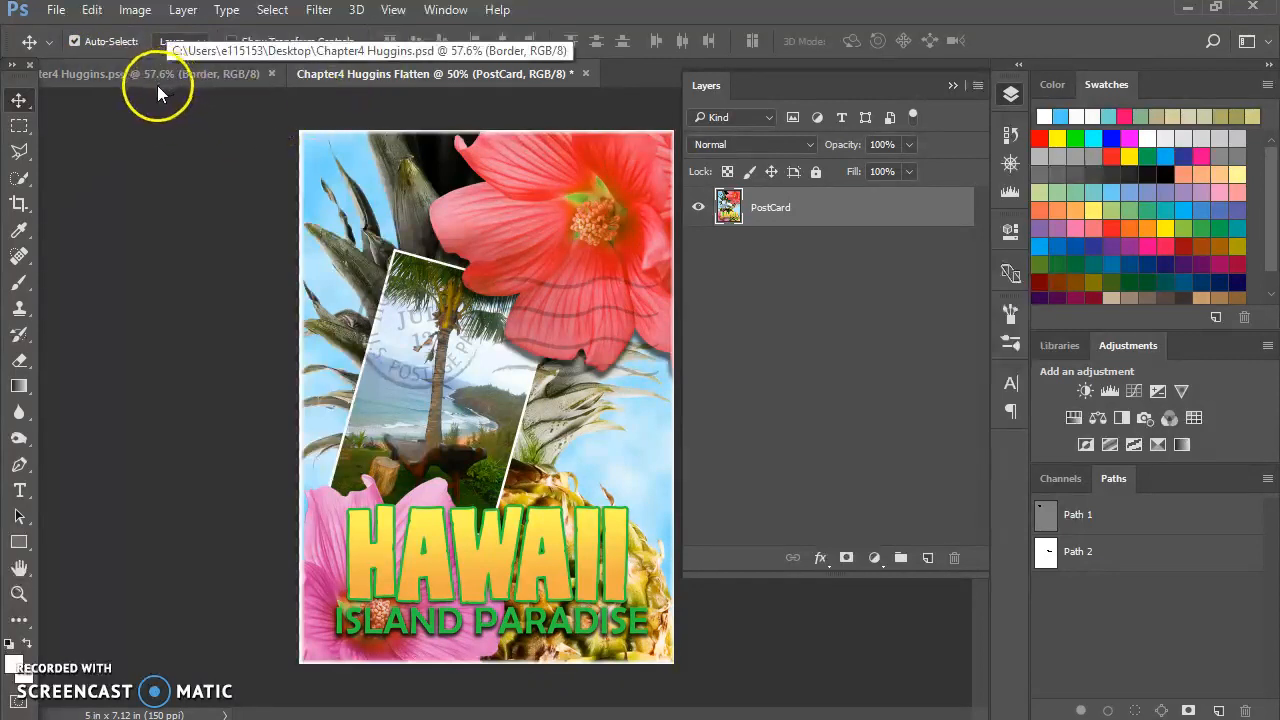
left_click(150, 76)
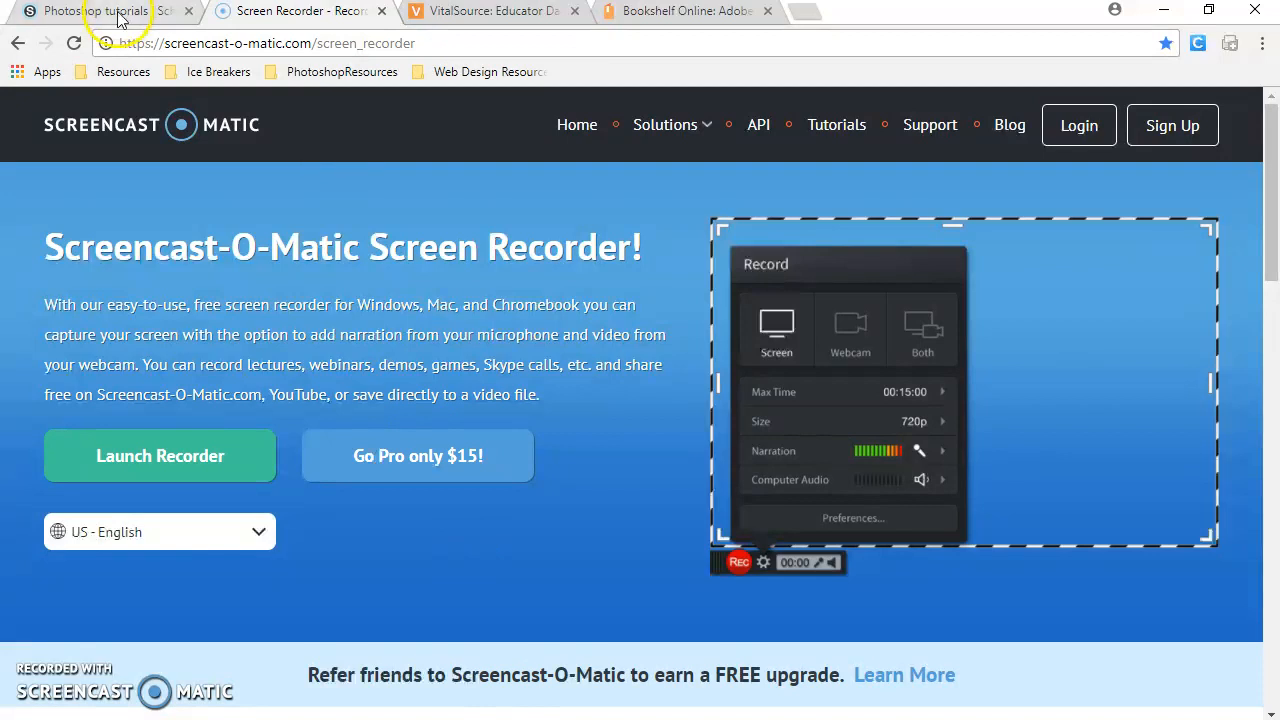
Step: Switch to the Schoology course in Chrome, open the Book Project 4-Layer Basics assignment from Book Projects, and enlarge its attached example image
left_click(120, 20)
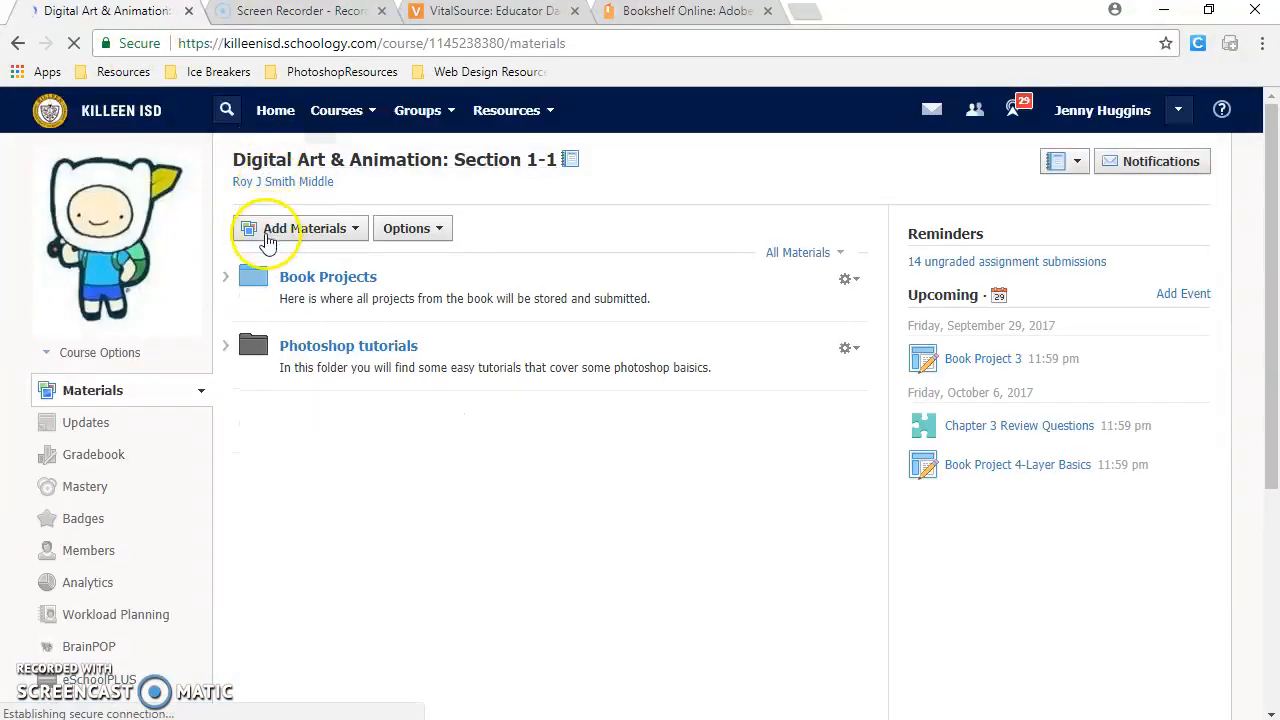
left_click(225, 279)
left_click(268, 384)
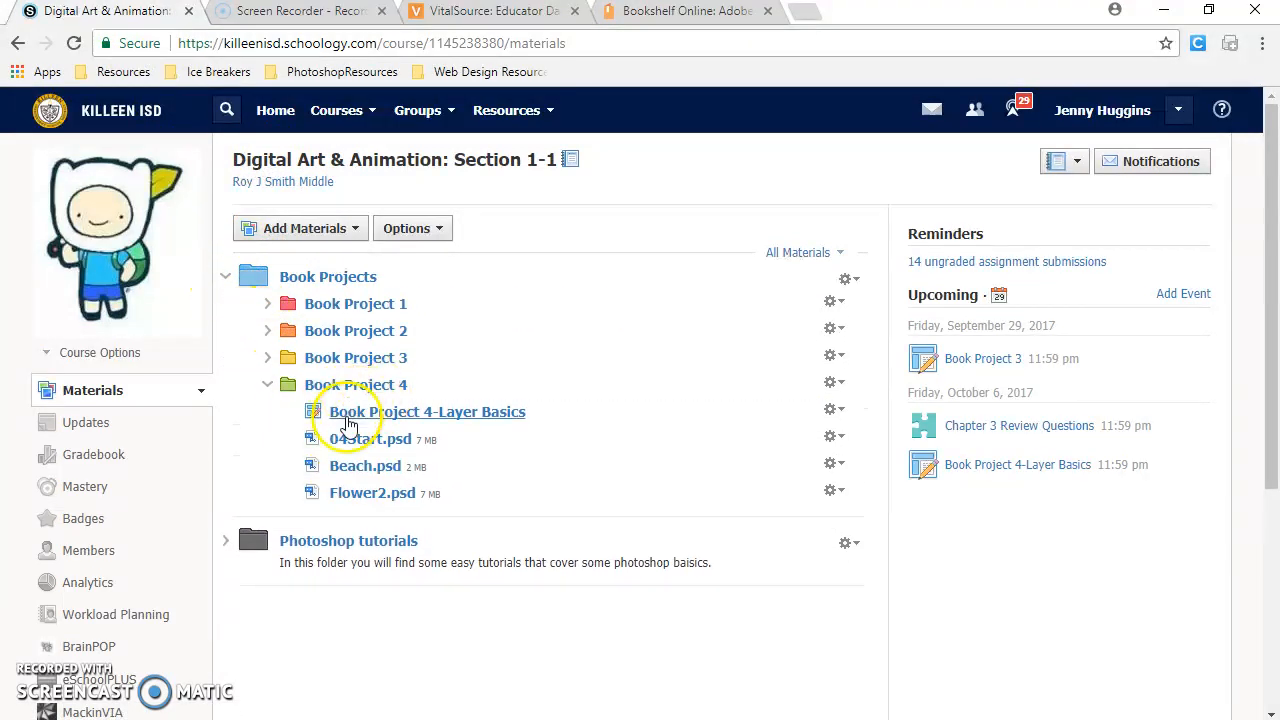
left_click(481, 421)
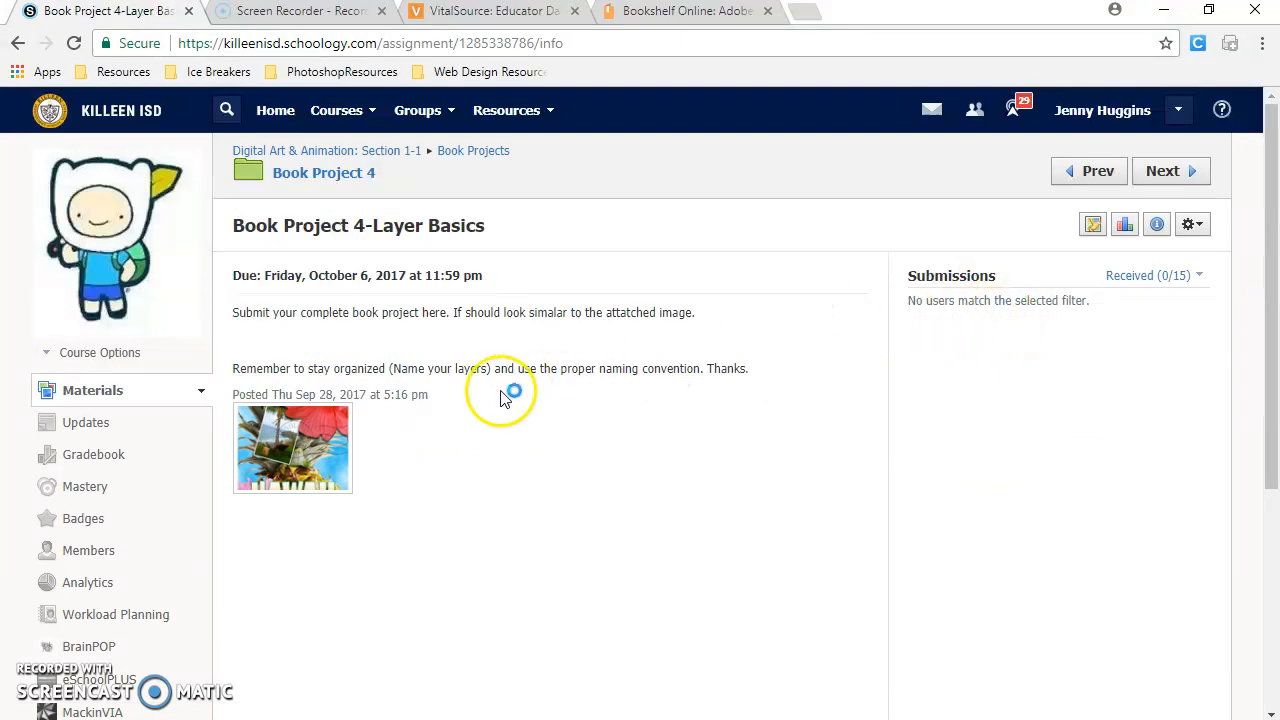
left_click(293, 430)
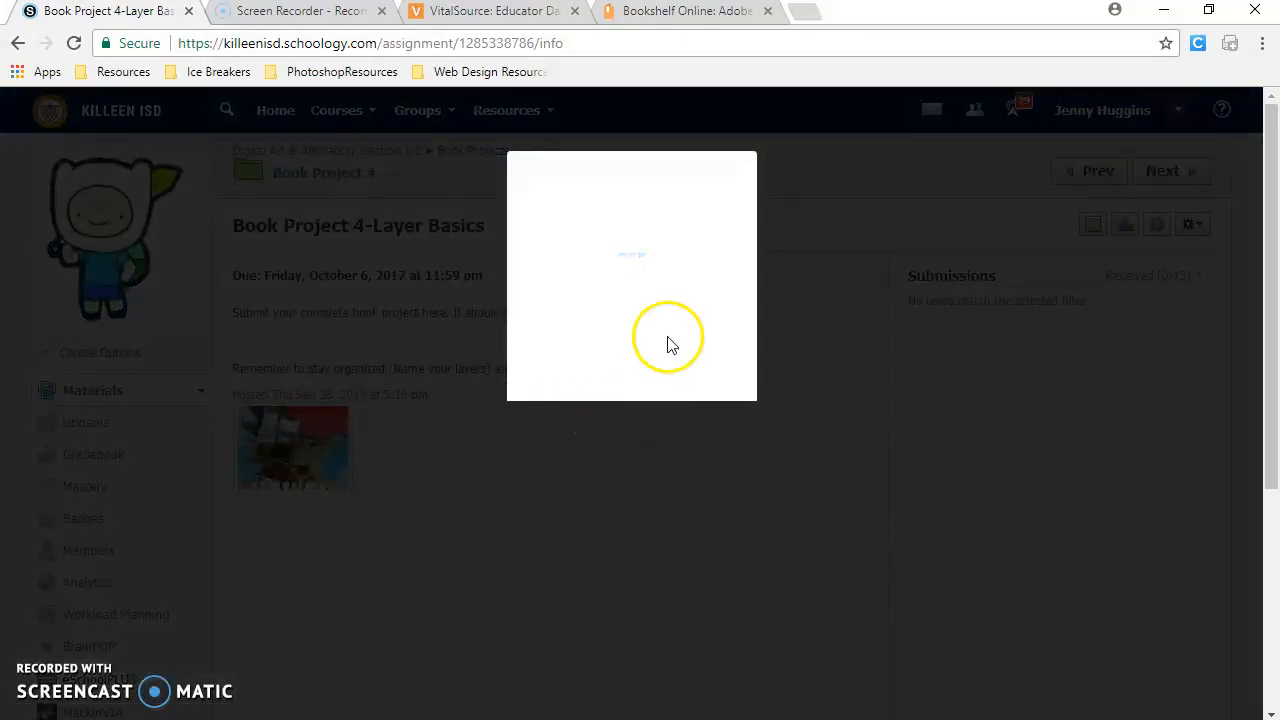